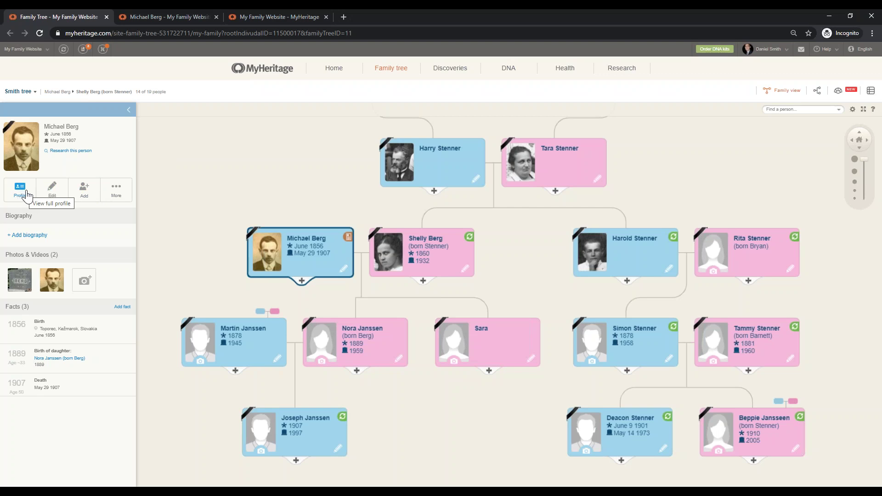
Show the selected man's full profile page and enlarge the browser zoom to 100%
left_click(147, 19)
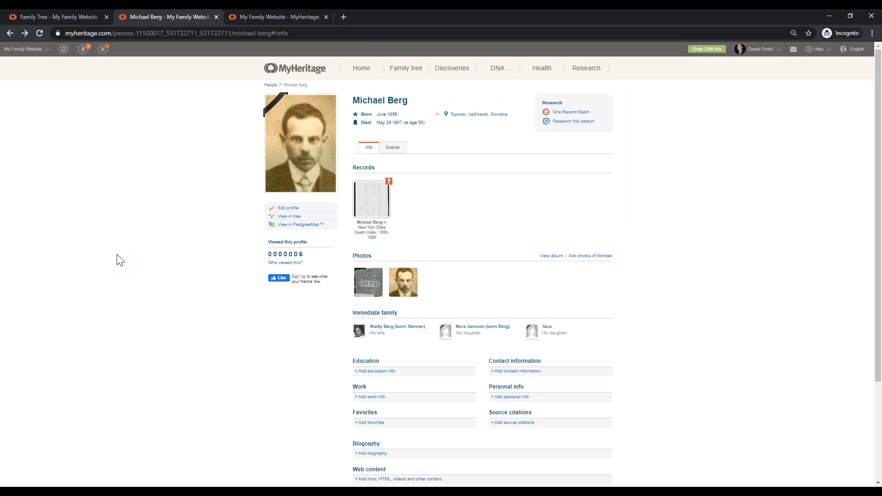
left_click(873, 36)
left_click(844, 108)
left_click(844, 108)
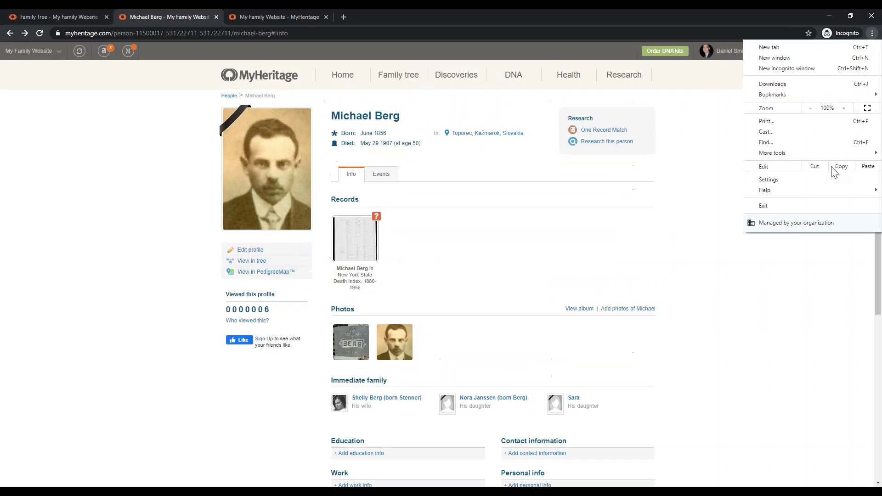
left_click(815, 281)
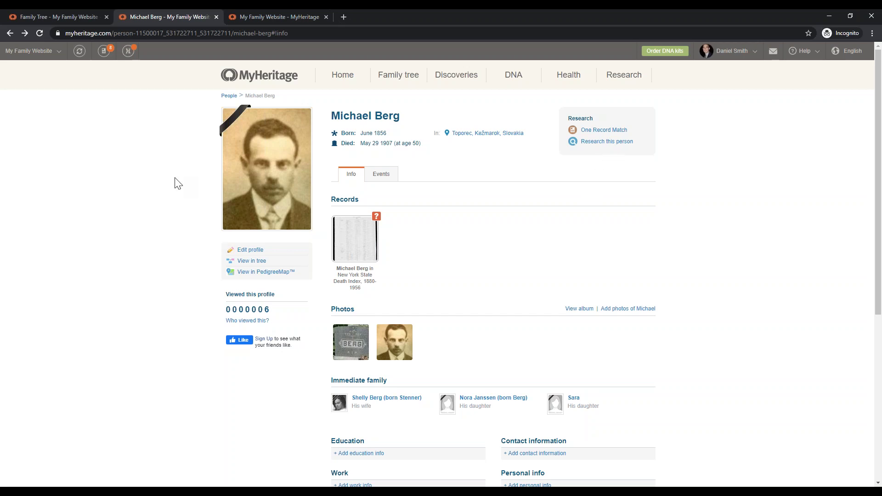
Open the profile photo adjustment to view its scaling and positioning options, and leave it without saving
mouse_move(251, 202)
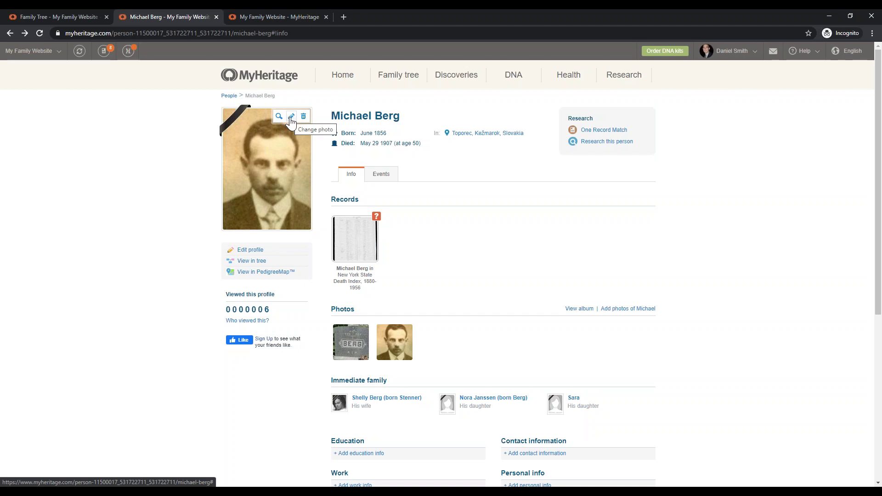
left_click(291, 120)
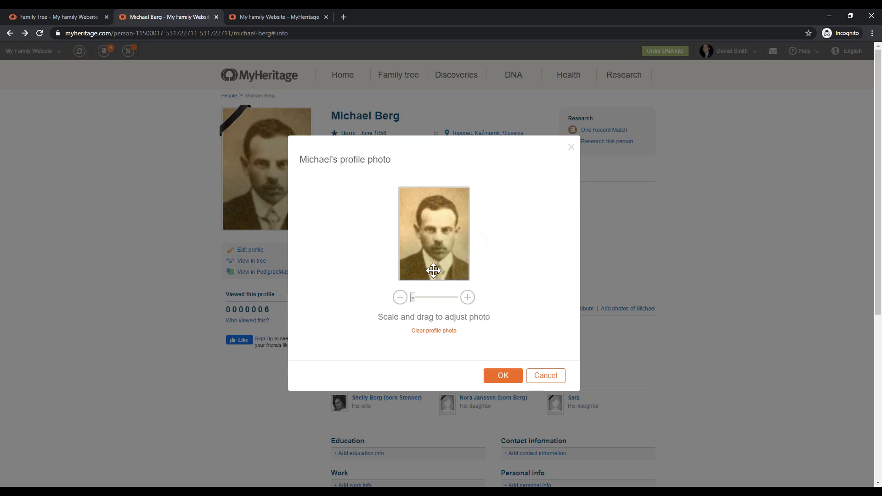
mouse_move(414, 301)
left_mouse_down()
mouse_move(473, 305)
mouse_move(394, 299)
mouse_move(468, 302)
mouse_move(402, 304)
left_mouse_up()
left_click(542, 379)
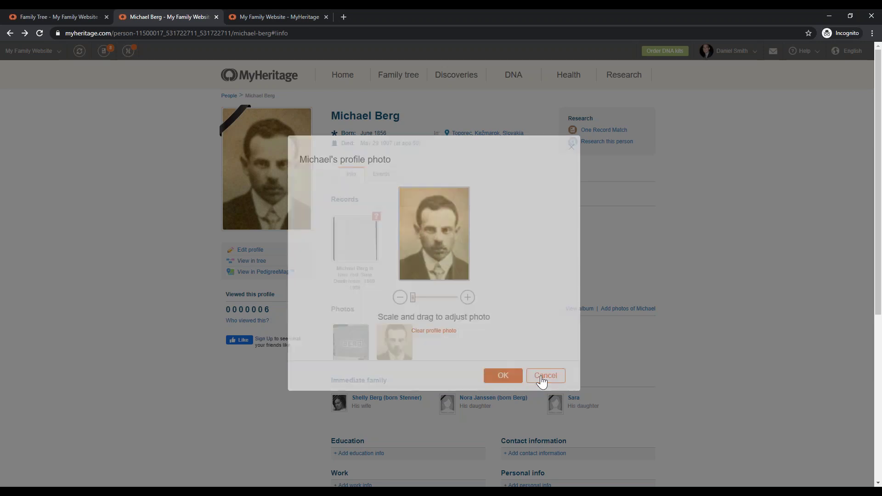
mouse_move(303, 124)
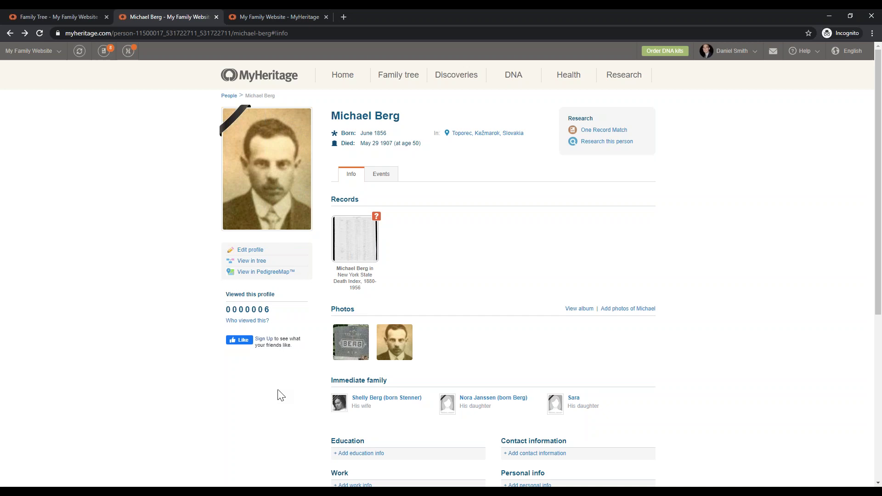
Open the profile for editing in a separate tab, review its All facts page, and close that tab
mouse_move(260, 216)
right_click(267, 250)
left_click(269, 260)
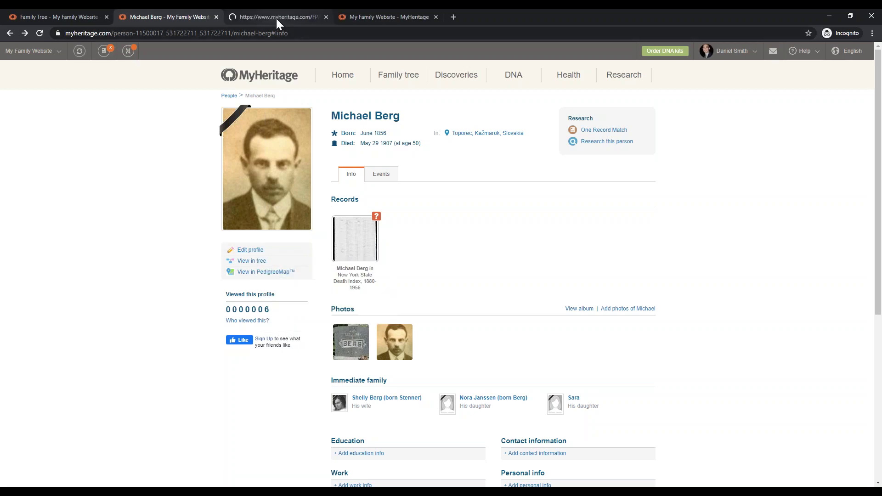
left_click(276, 19)
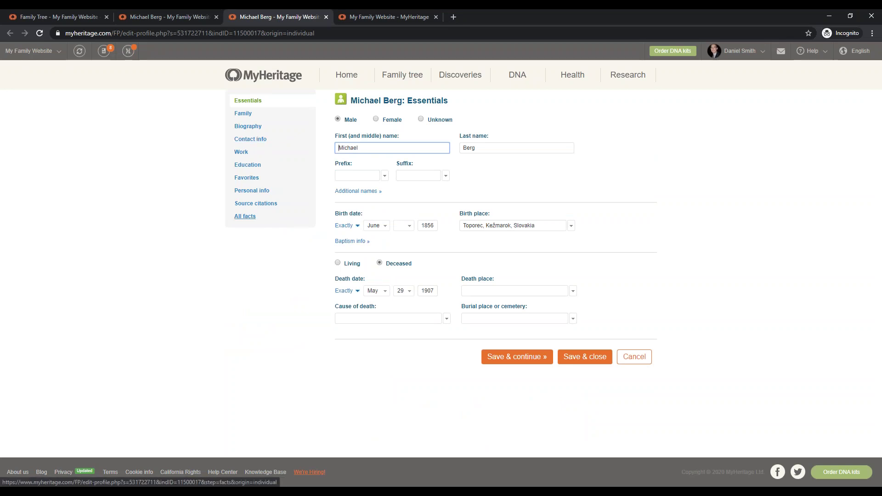
left_click(245, 215)
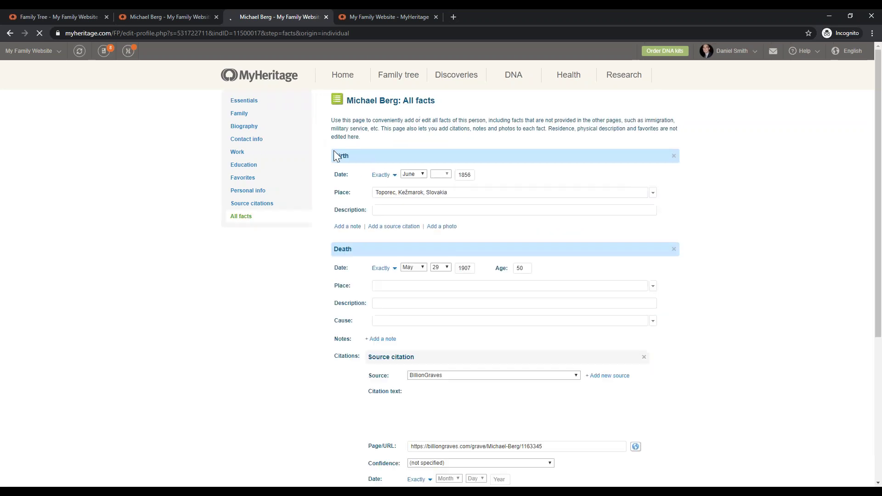
scroll(323, 333, "down", 2)
scroll(316, 317, "down", 3)
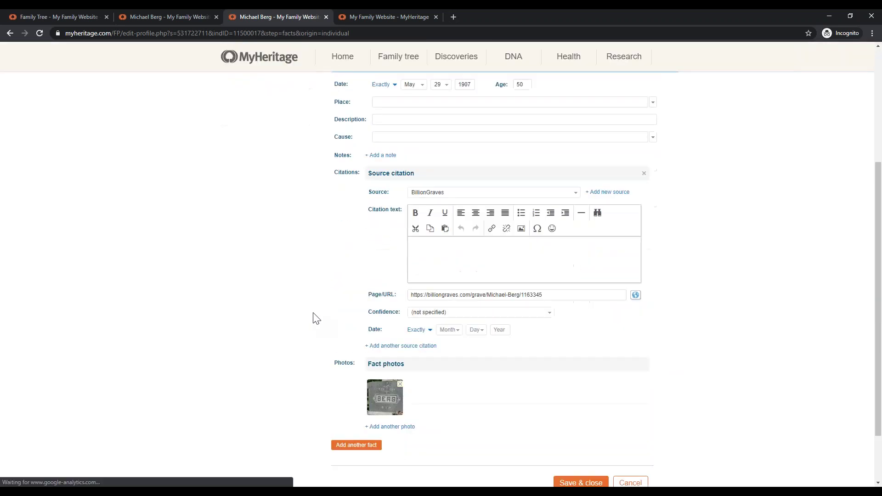
scroll(301, 277, "up", 5)
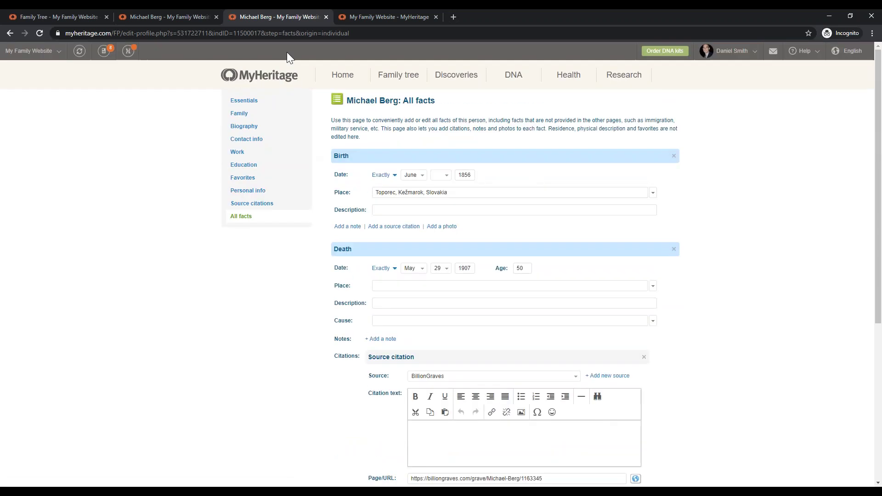
left_click(326, 17)
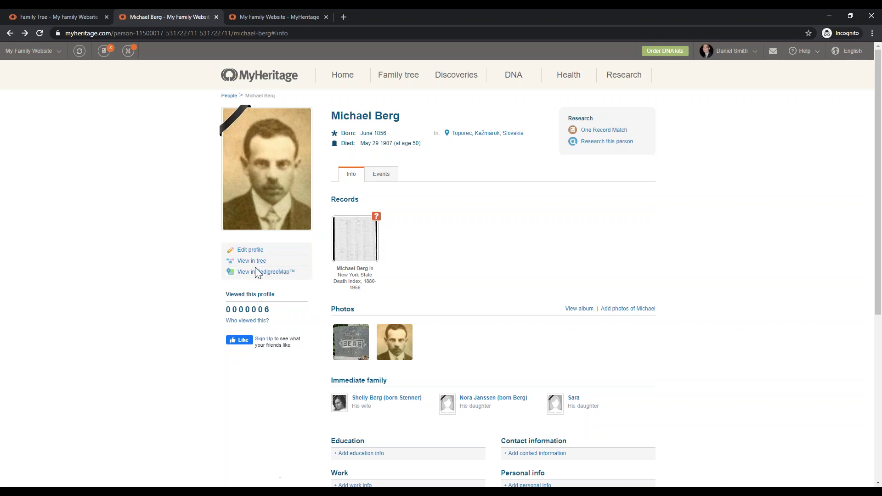
View the man's card in the family tree, and examine the records, photos, family and information sections on his profile
left_click(48, 16)
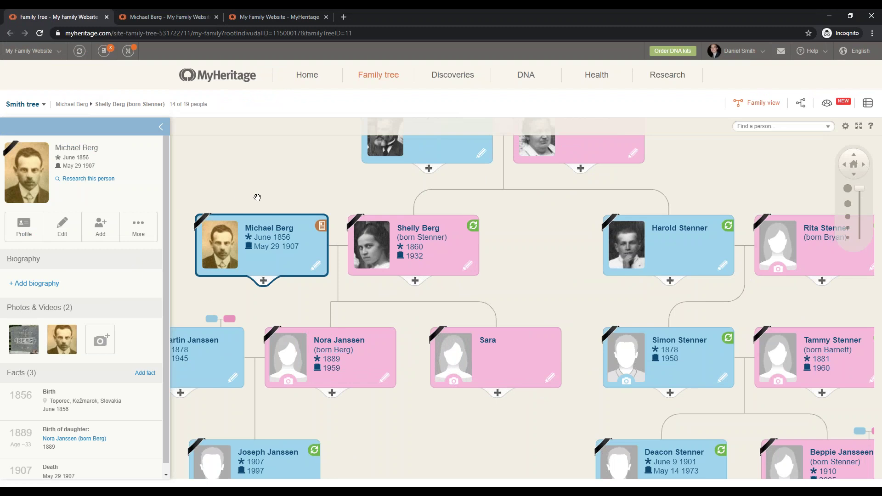
left_click(139, 16)
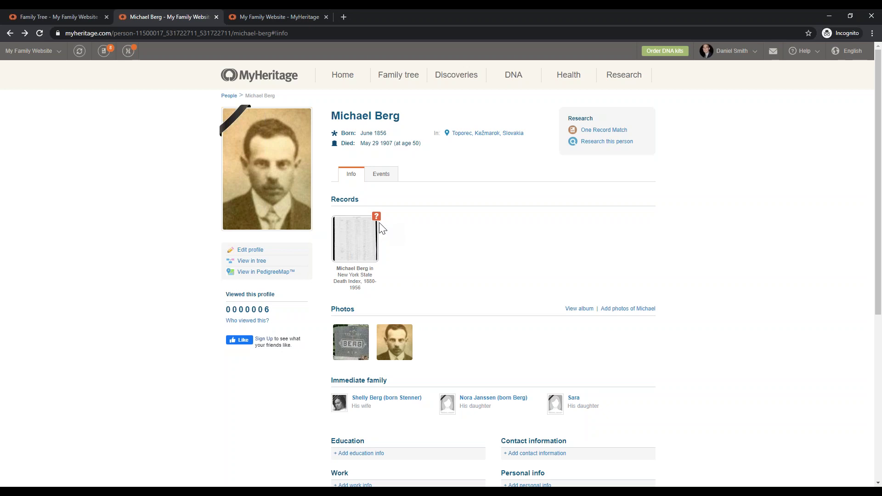
mouse_move(378, 275)
scroll(475, 319, "down", 1)
scroll(478, 297, "down", 1)
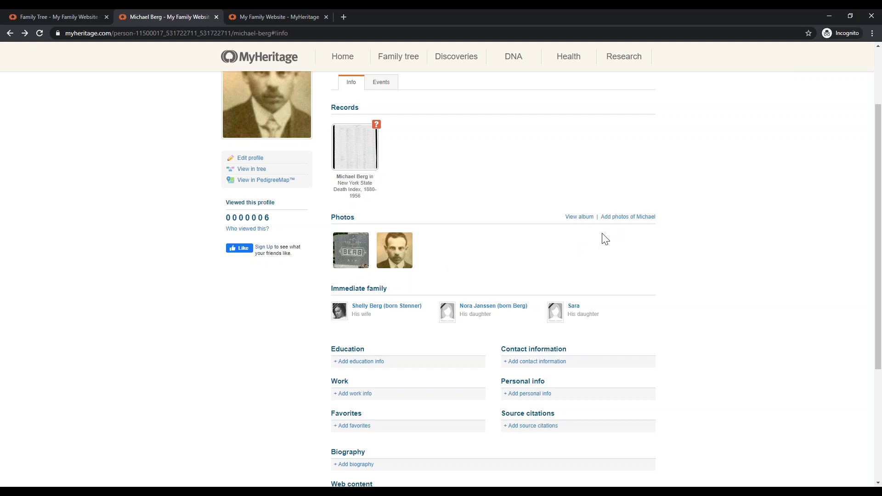
scroll(603, 245, "up", 1)
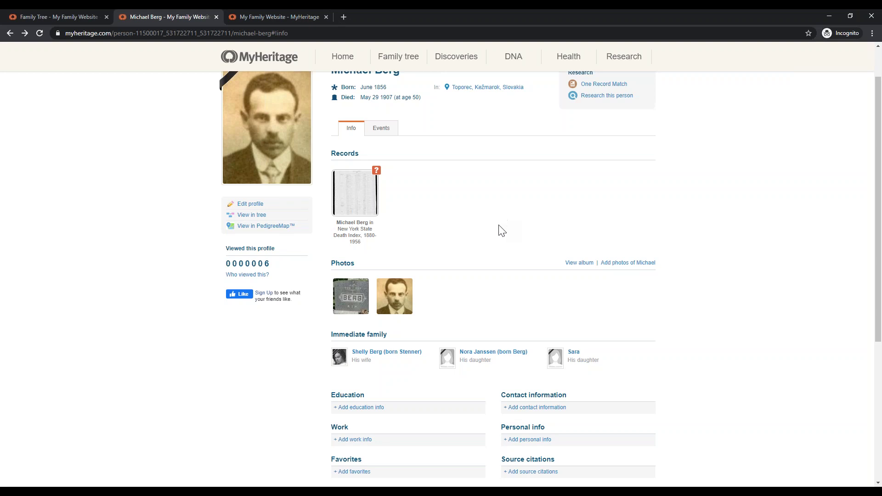
scroll(502, 230, "down", 2)
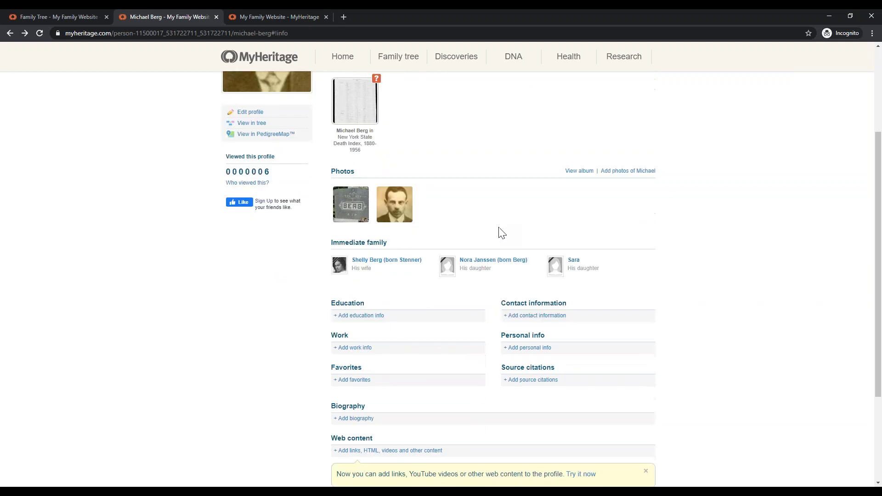
scroll(502, 231, "down", 1)
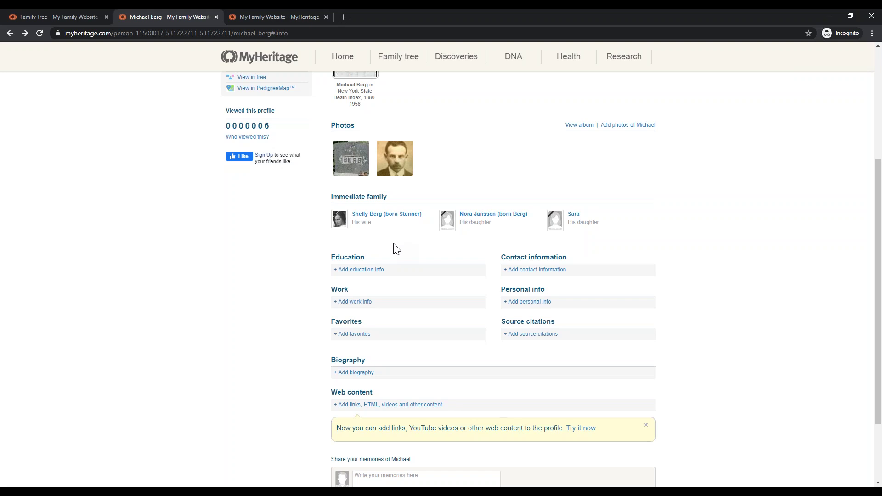
scroll(399, 250, "down", 1)
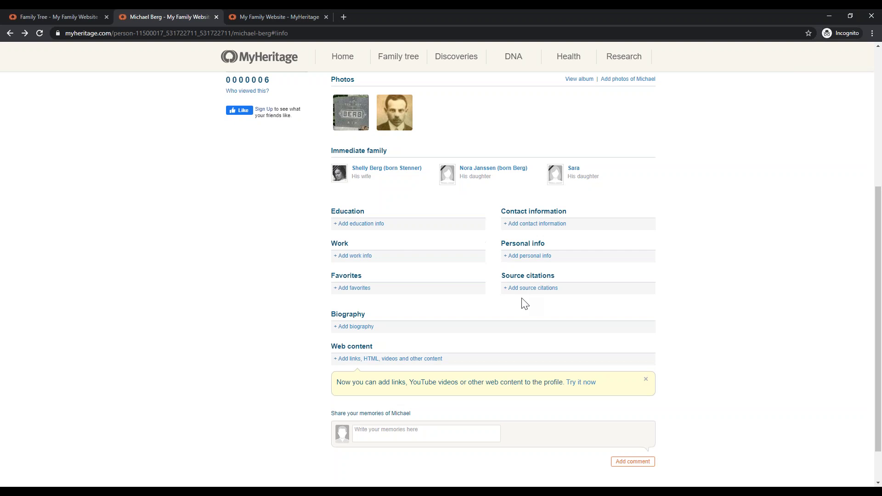
Open the profile's Education entry form and leave it without saving
left_click(374, 225)
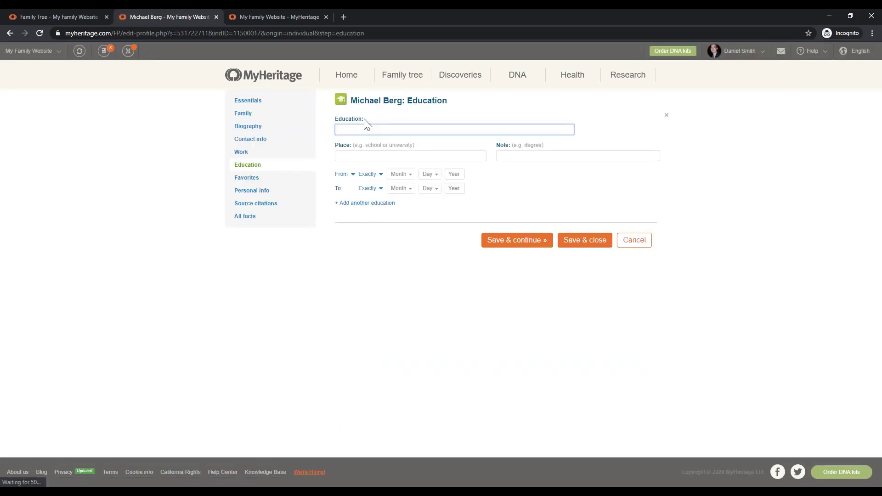
left_click(621, 245)
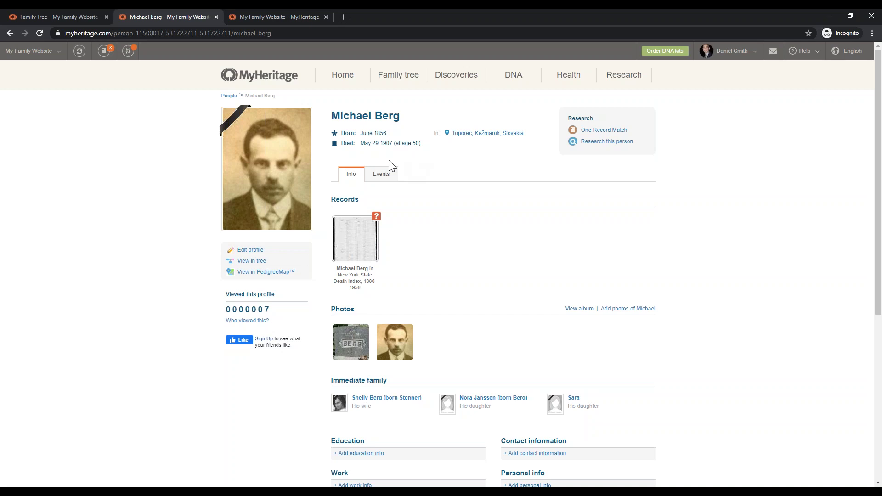
View the profile's life events and explore the area around Toporec on the trail map
left_click(381, 180)
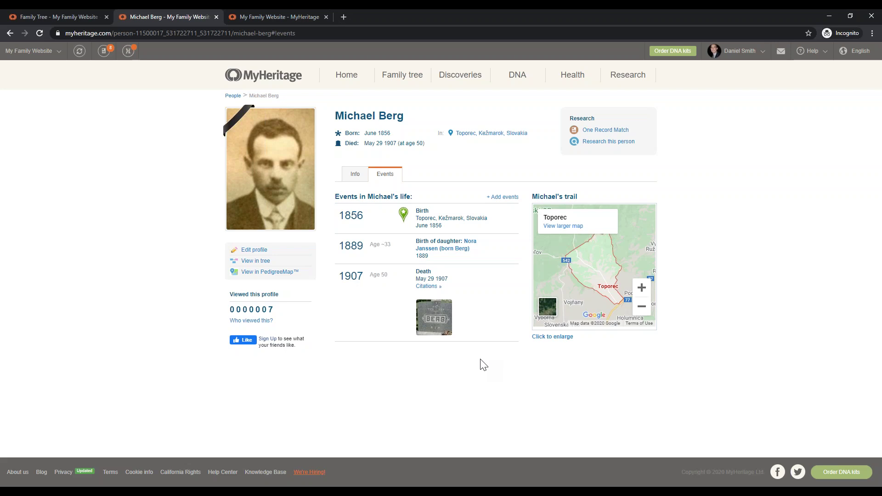
left_click(638, 313)
left_click(638, 313)
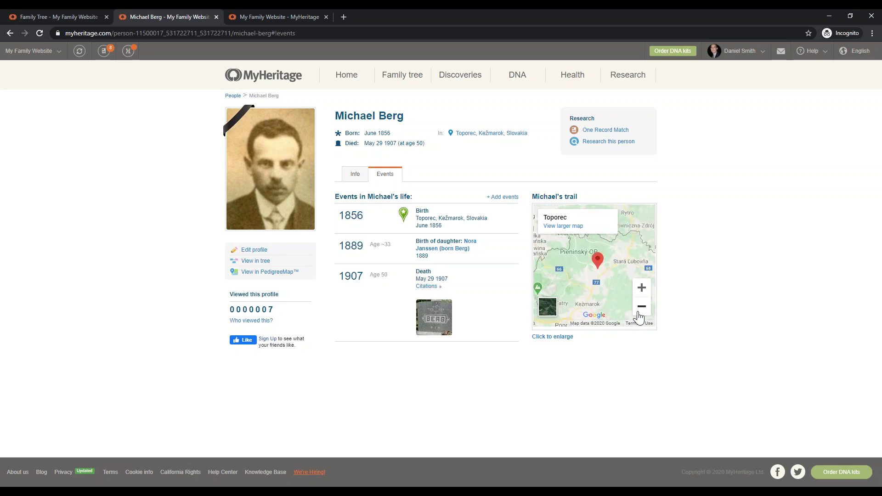
left_click_drag(591, 279, 604, 297)
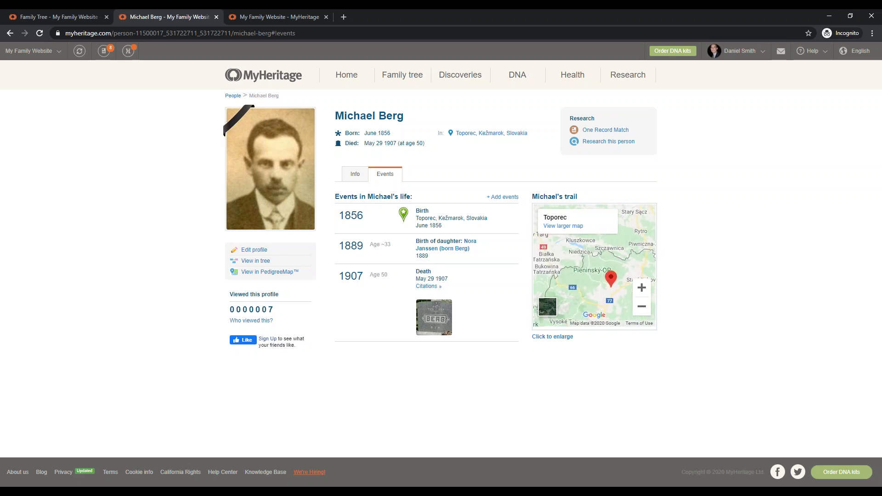
left_click_drag(588, 266, 577, 254)
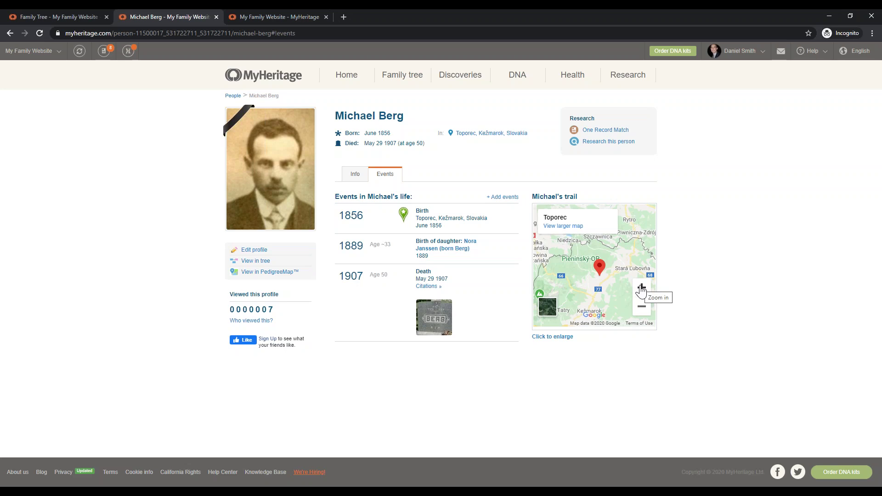
left_click(641, 288)
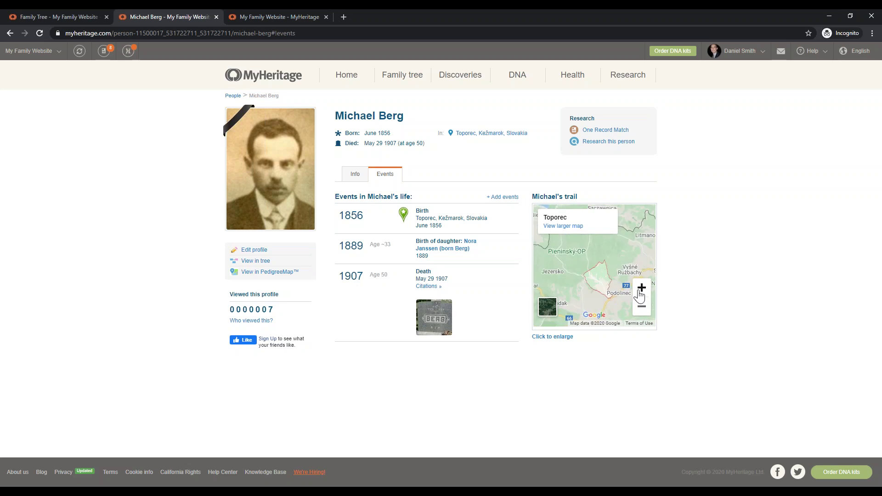
left_click(642, 288)
left_click_drag(619, 259, 608, 237)
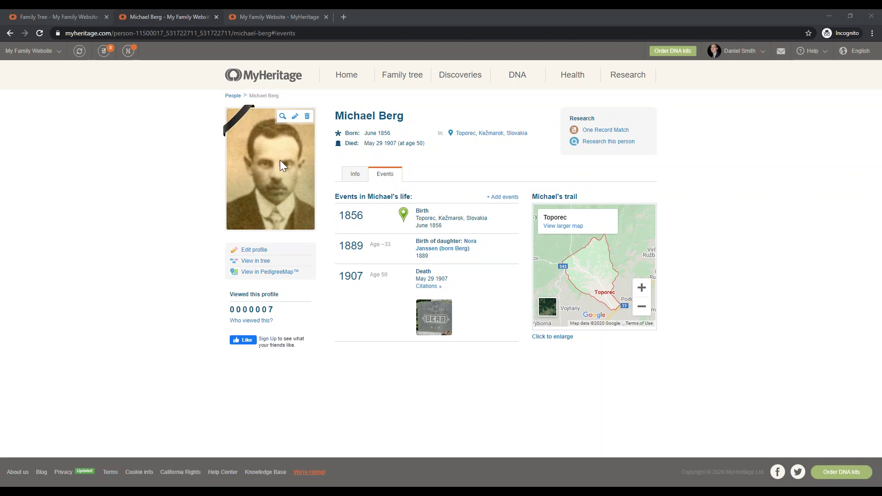
Check the man's card in the family tree again and return to his profile page
double_click(351, 144)
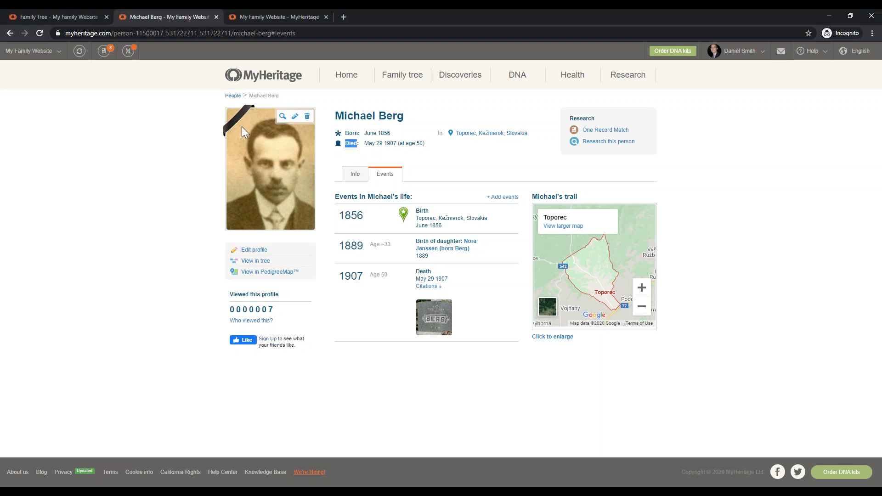
left_click(76, 14)
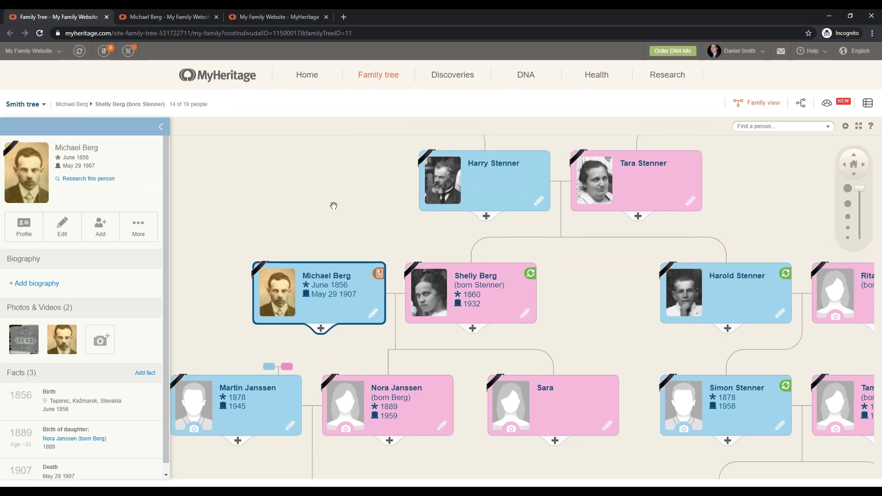
left_click(164, 19)
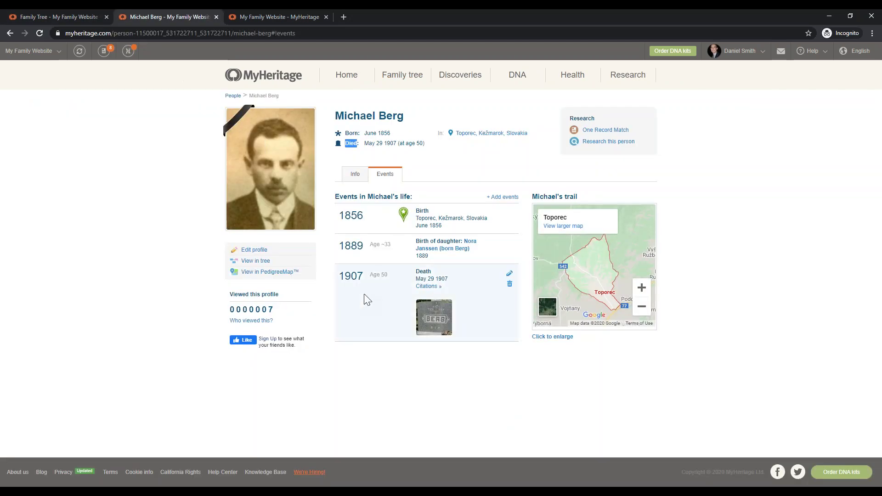
Go to the wife's profile through the immediate family on the man's Info page, and review its sections
left_click(355, 173)
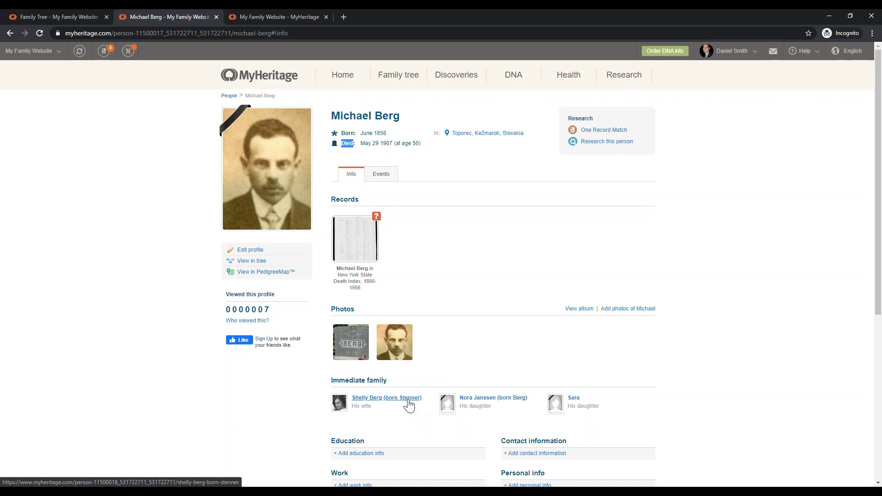
left_click(408, 406)
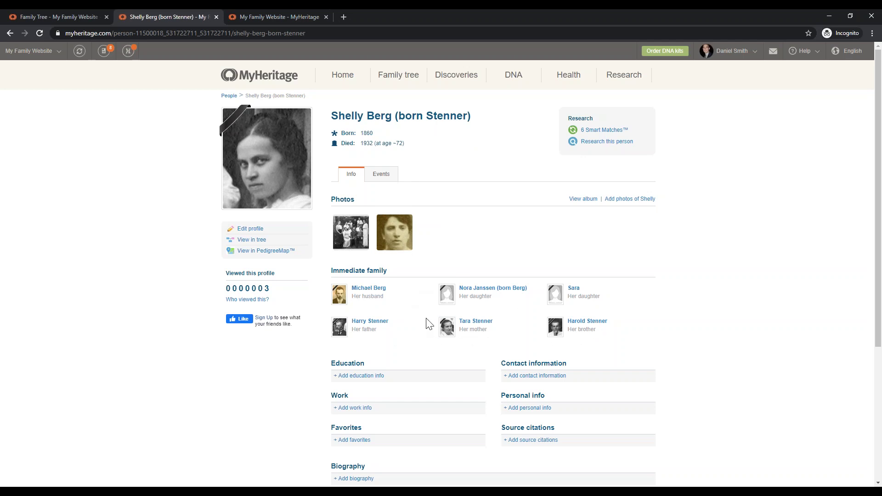
scroll(428, 322, "down", 1)
scroll(404, 364, "down", 1)
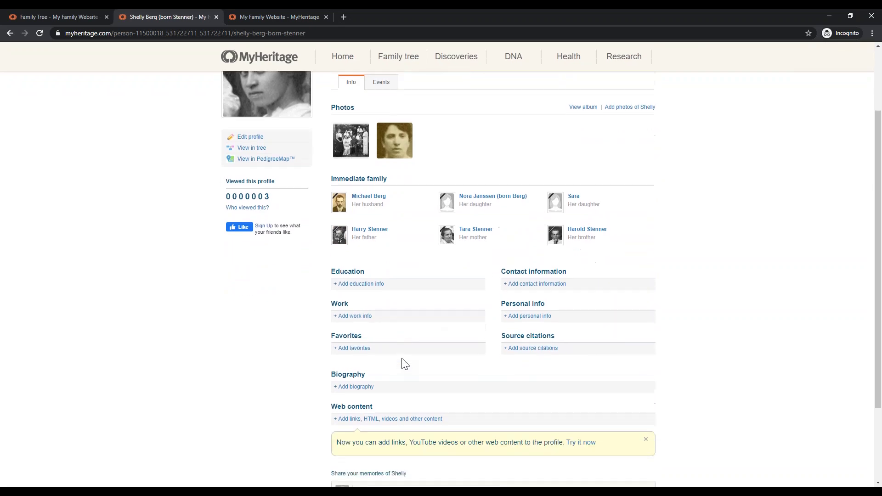
scroll(399, 351, "up", 2)
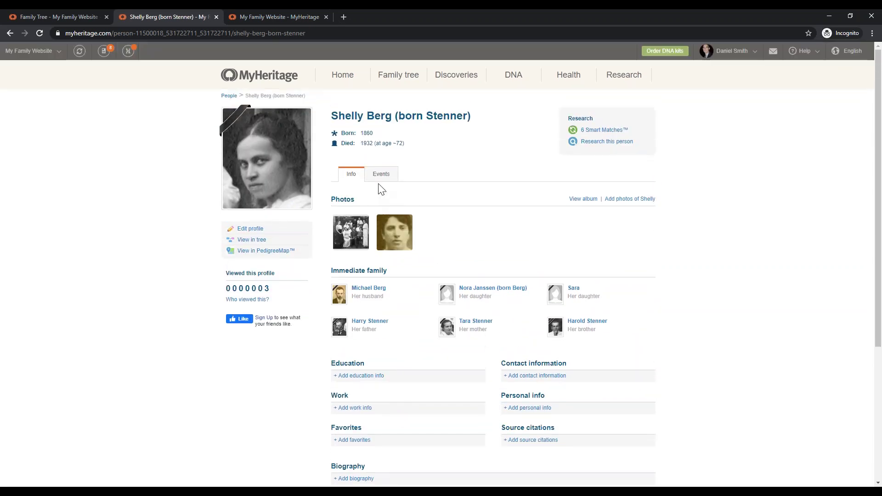
View the wife's life events, and switch to the site manager's own profile to review its account and site membership details
left_click(379, 180)
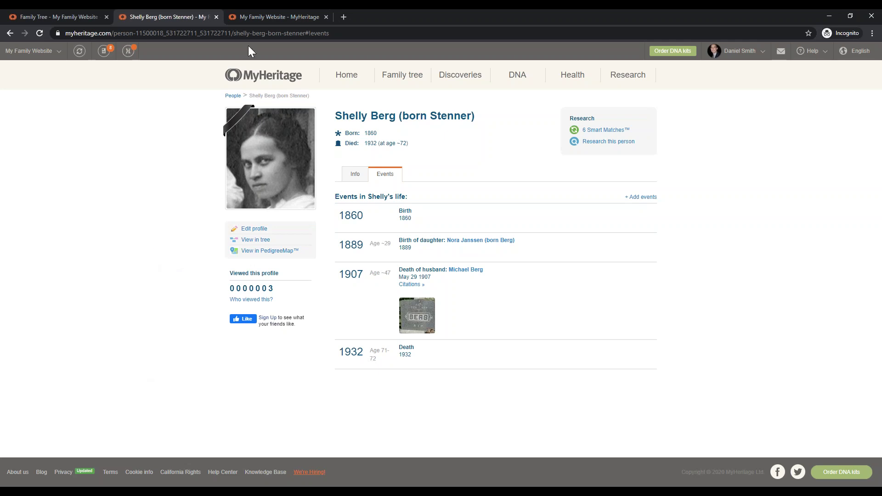
left_click(255, 20)
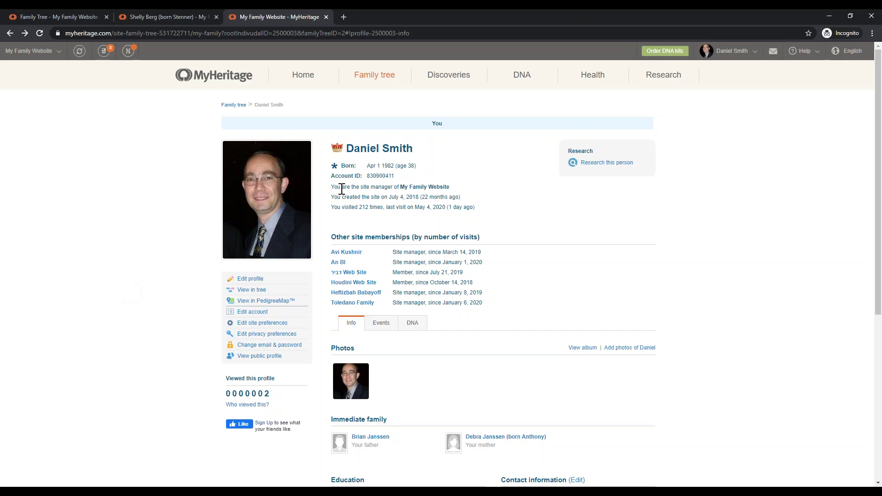
left_click_drag(333, 188, 492, 217)
left_click(492, 216)
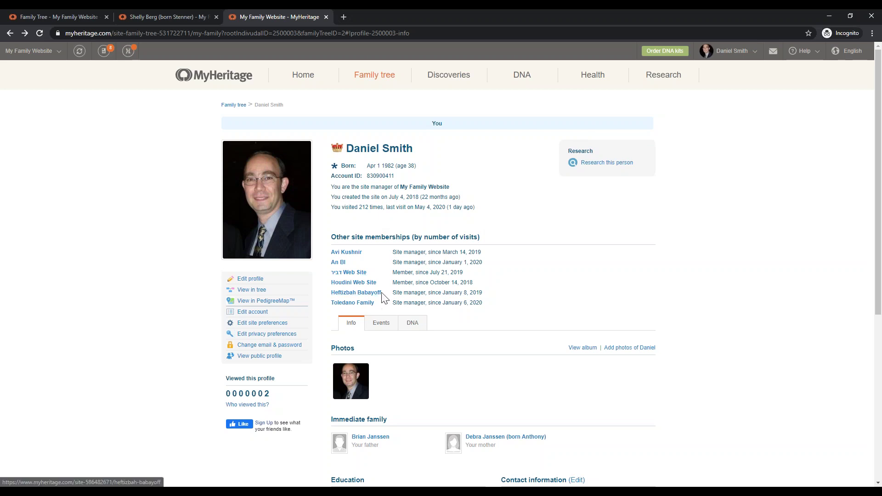
scroll(367, 283, "down", 1)
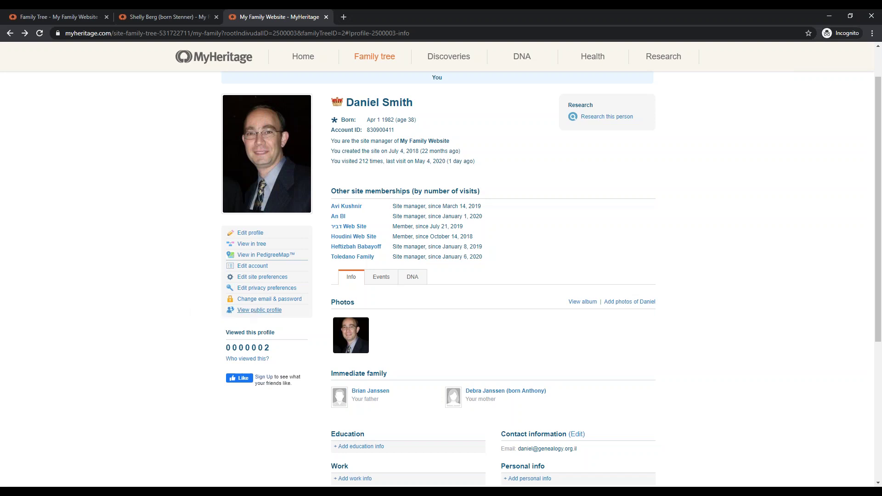
View the site manager's public profile in a separate tab, close it, and look over the rest of the own profile page
right_click(242, 311)
left_click(255, 318)
left_click(359, 14)
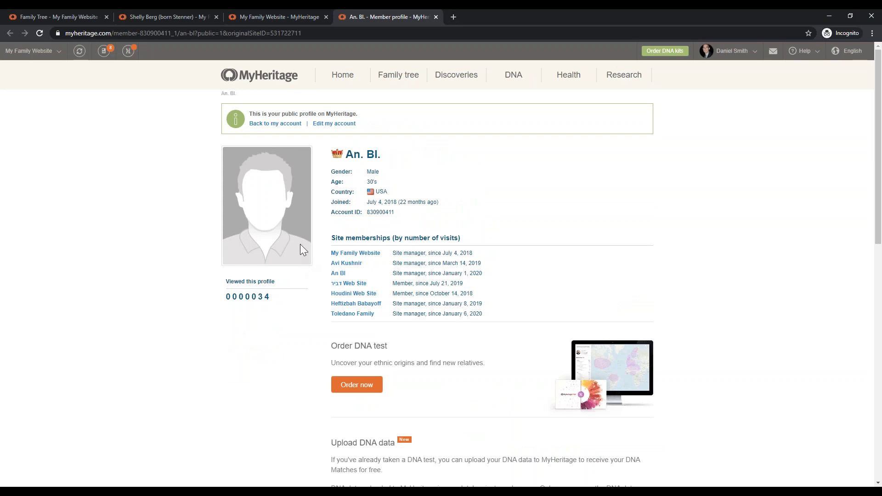
left_click(284, 17)
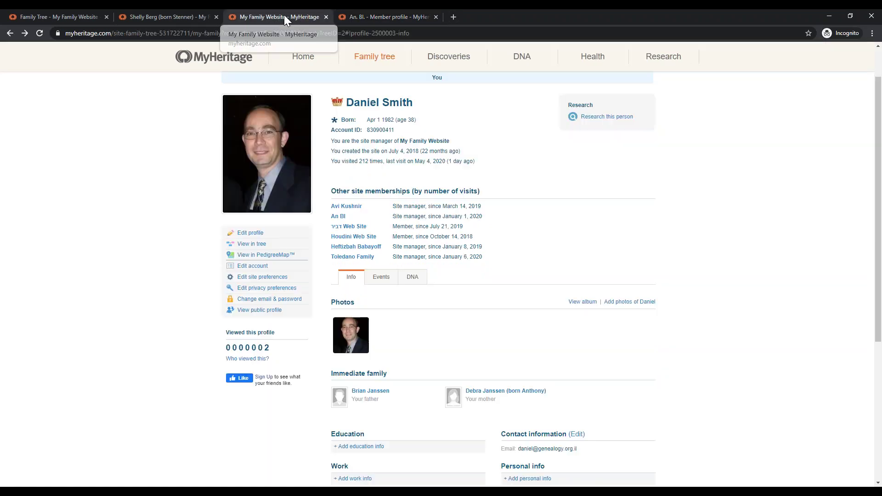
left_click(436, 17)
scroll(119, 275, "down", 1)
scroll(119, 275, "down", 1)
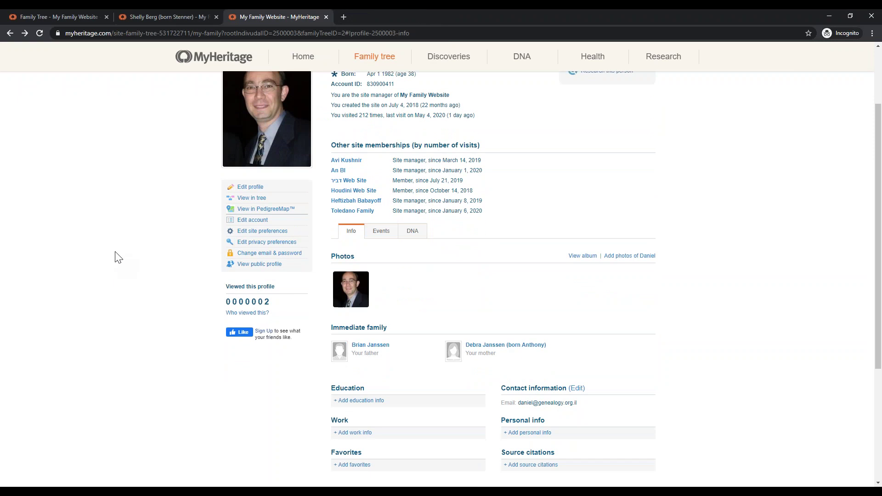
scroll(119, 257, "up", 3)
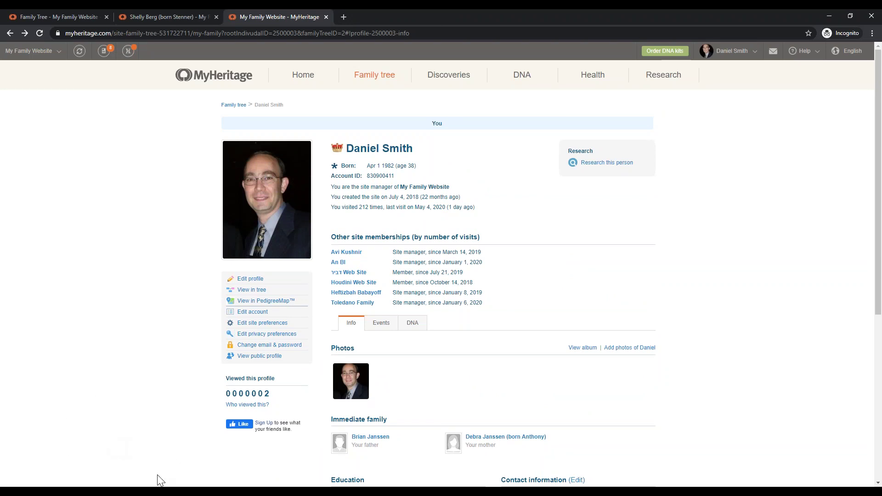
Switch to the other browser window showing the father's profile and enlarge the page zoom by two levels from 80%
mouse_move(152, 486)
left_click(223, 468)
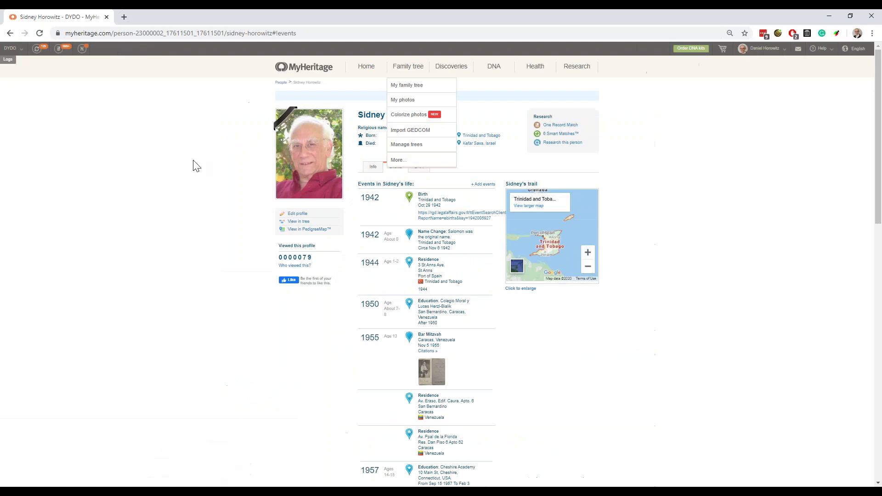
left_click(871, 35)
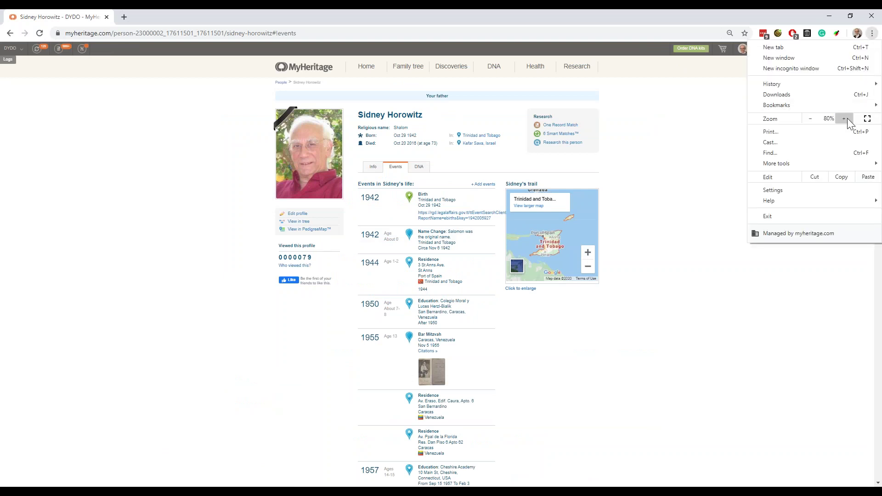
left_click(847, 117)
left_click(847, 118)
left_click(702, 260)
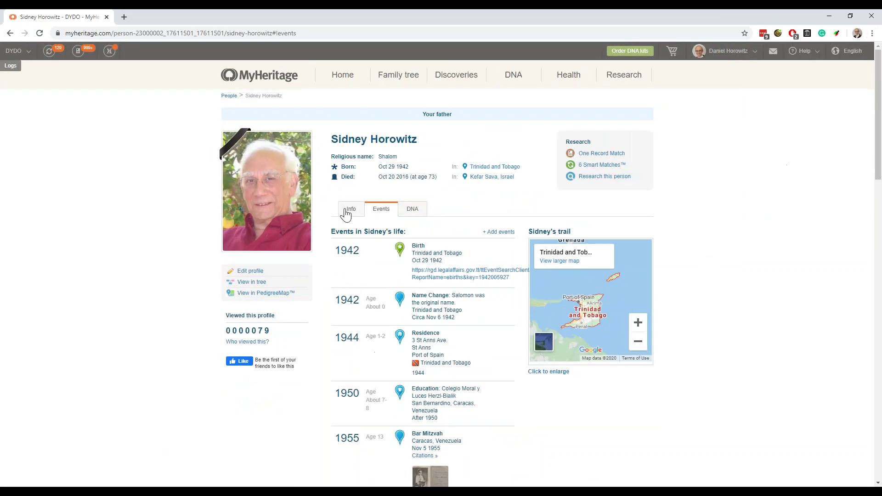
Open the father's Info page and check his relationship label and the details of both matched records
left_click(348, 210)
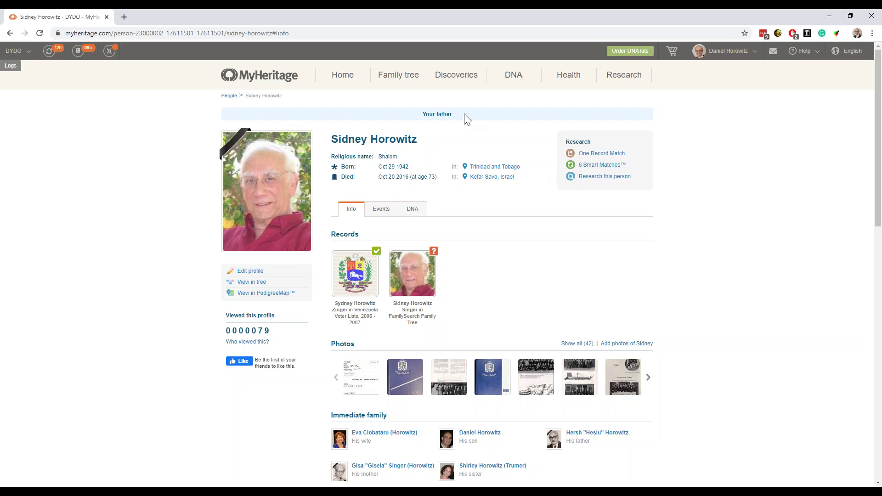
left_click_drag(420, 116, 488, 119)
left_click(473, 120)
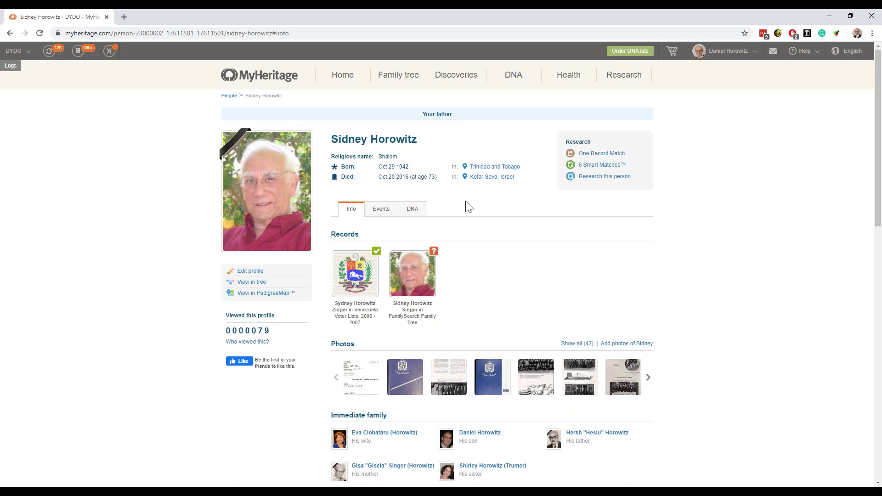
scroll(467, 249, "down", 1)
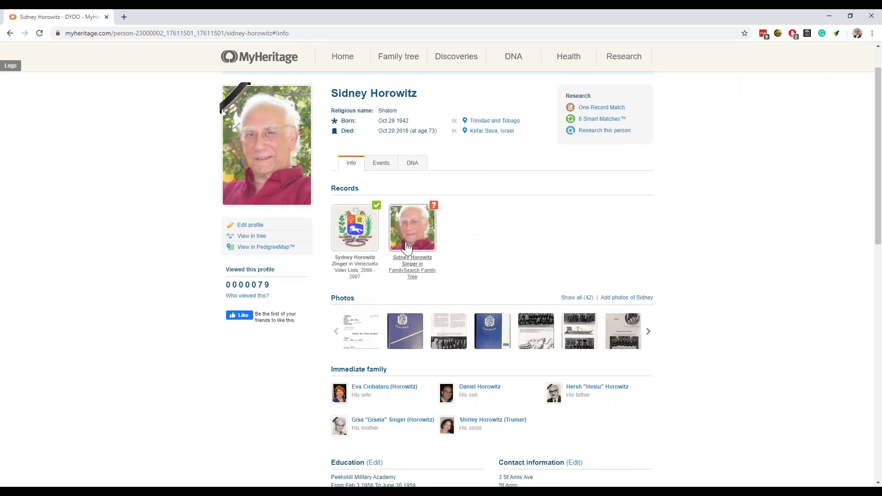
mouse_move(351, 245)
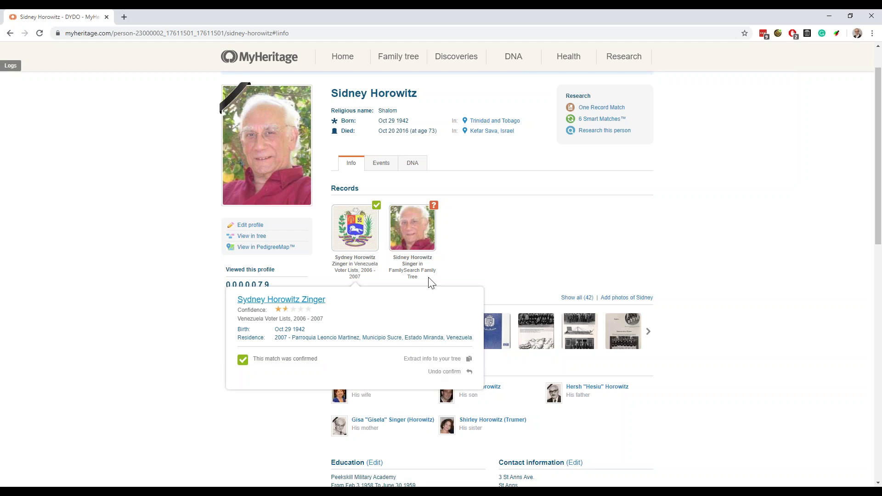
mouse_move(418, 225)
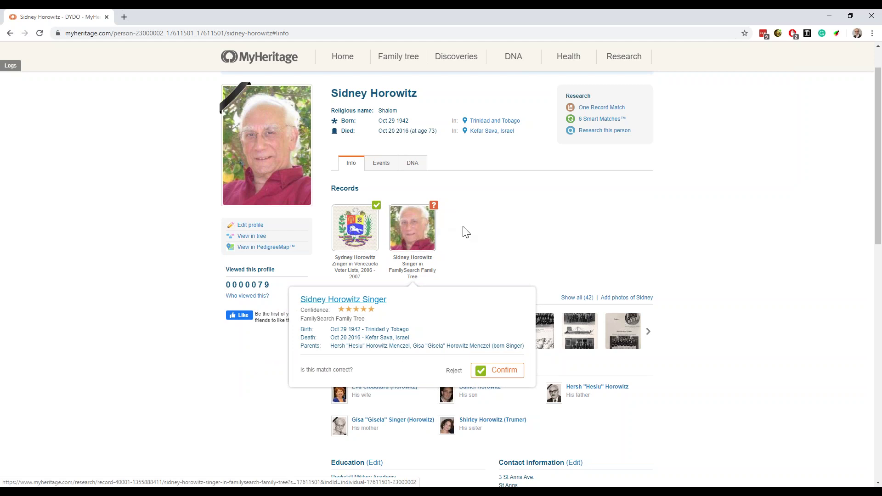
Review the father's photos, immediate family, education, work and contact information down to the biography and web content sections
scroll(483, 240, "down", 1)
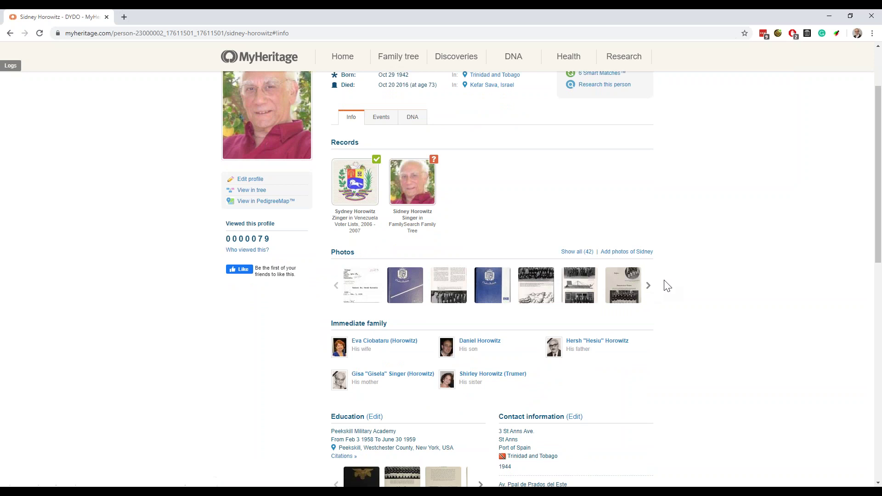
scroll(667, 286, "down", 1)
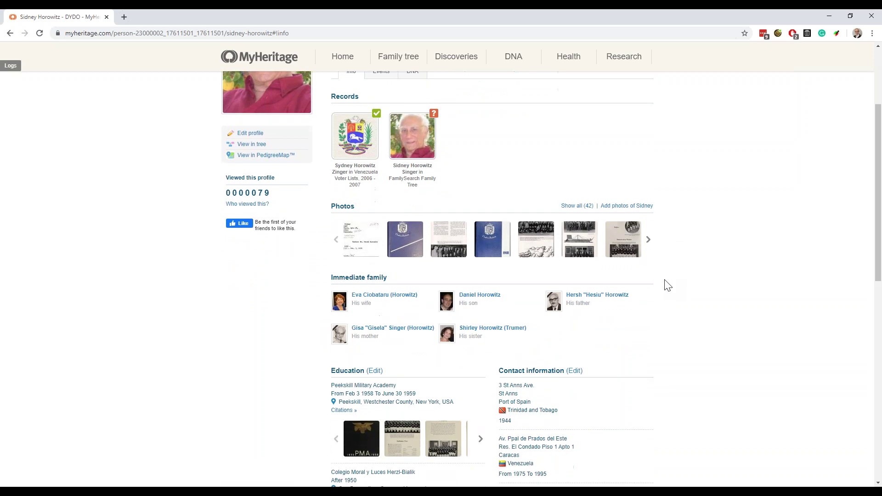
scroll(668, 285, "down", 1)
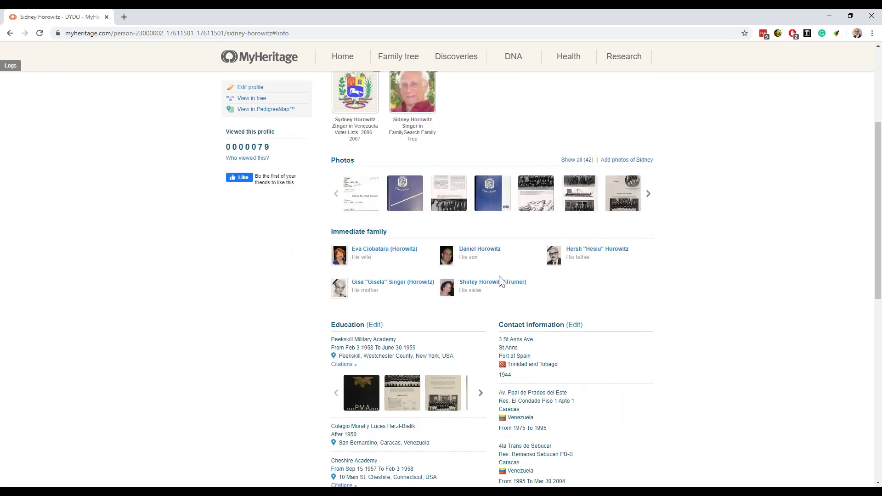
scroll(499, 277, "down", 4)
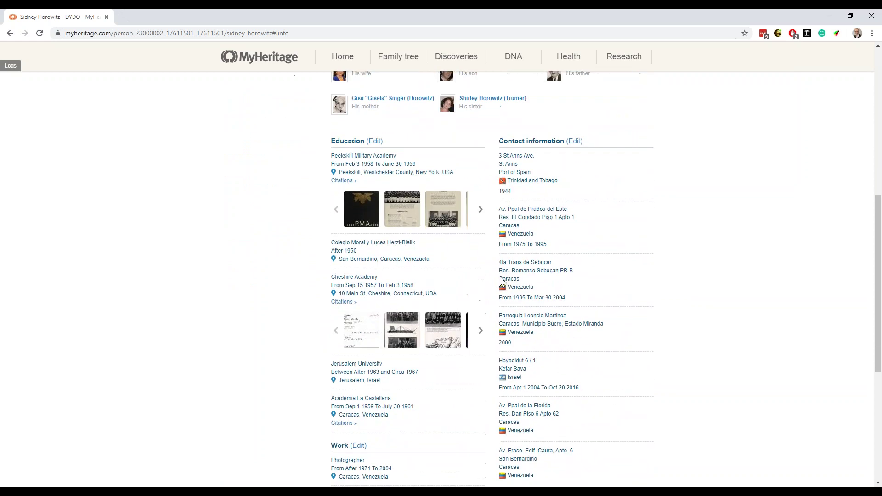
scroll(499, 278, "down", 1)
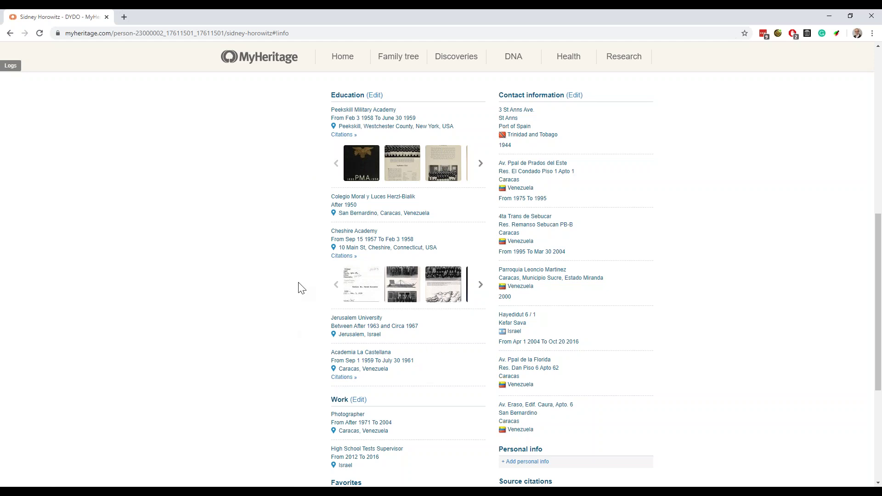
scroll(301, 288, "down", 1)
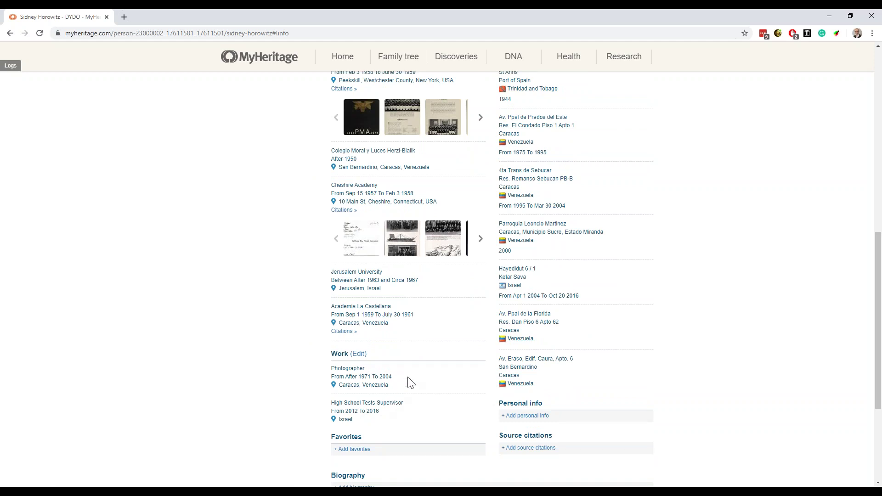
scroll(411, 367, "up", 1)
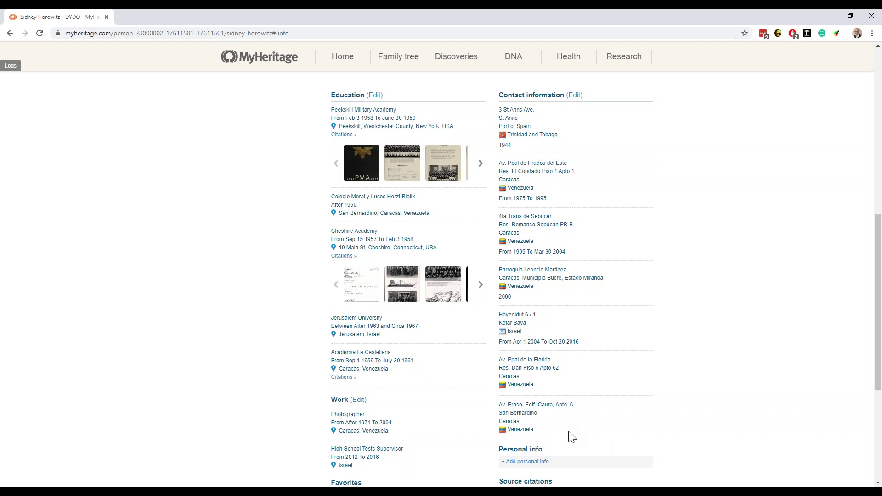
scroll(571, 427, "down", 3)
scroll(569, 423, "up", 5)
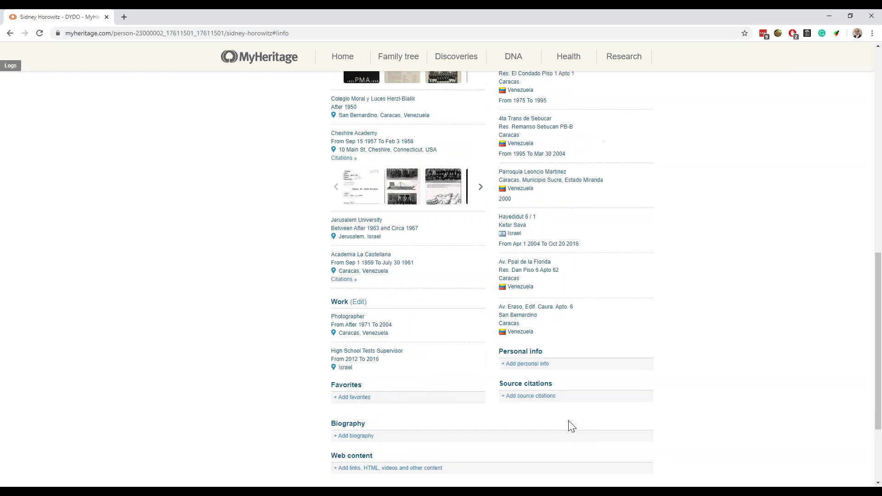
scroll(569, 276, "up", 7)
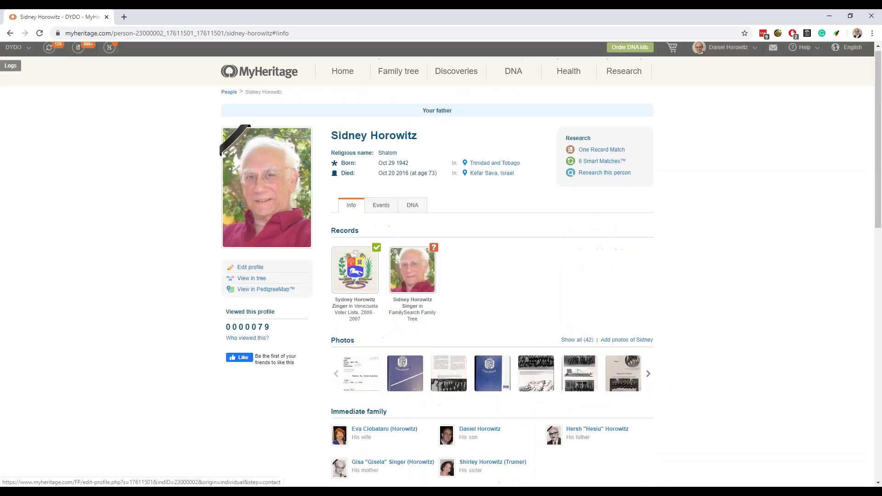
Open the father's life events and review the timeline and trail map from his birth to his school years
left_click(382, 210)
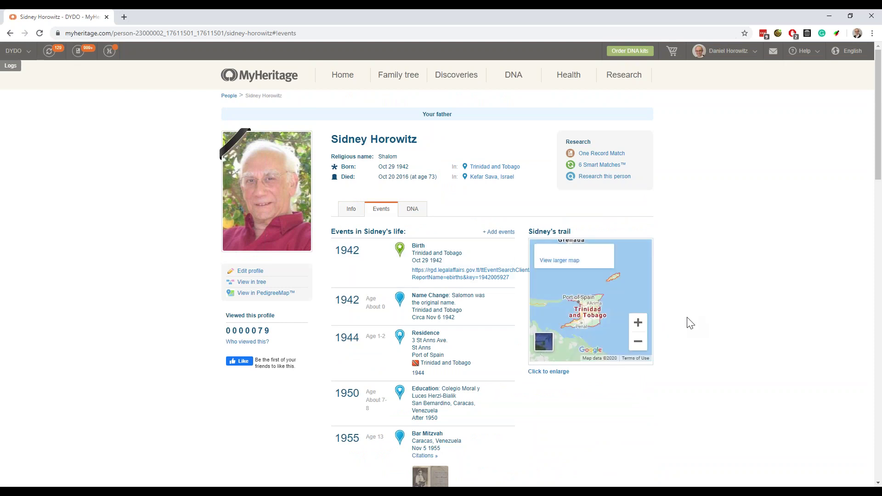
scroll(689, 324, "down", 1)
scroll(591, 358, "down", 2)
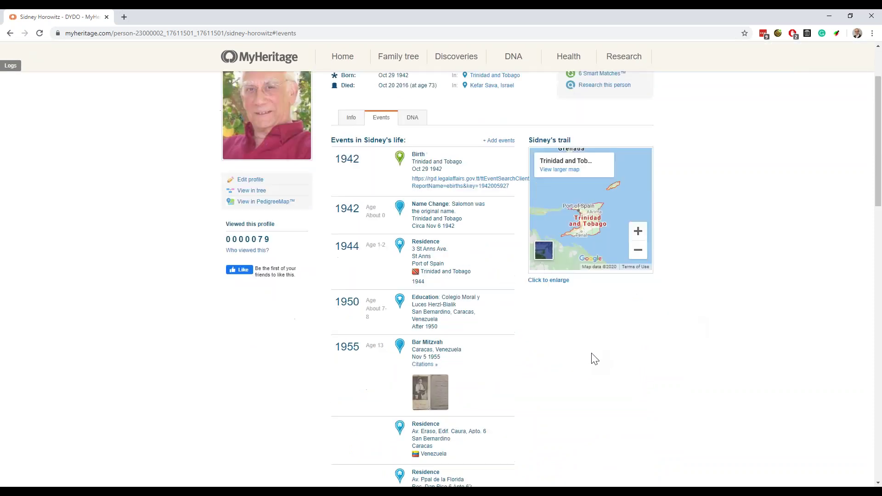
scroll(594, 358, "down", 4)
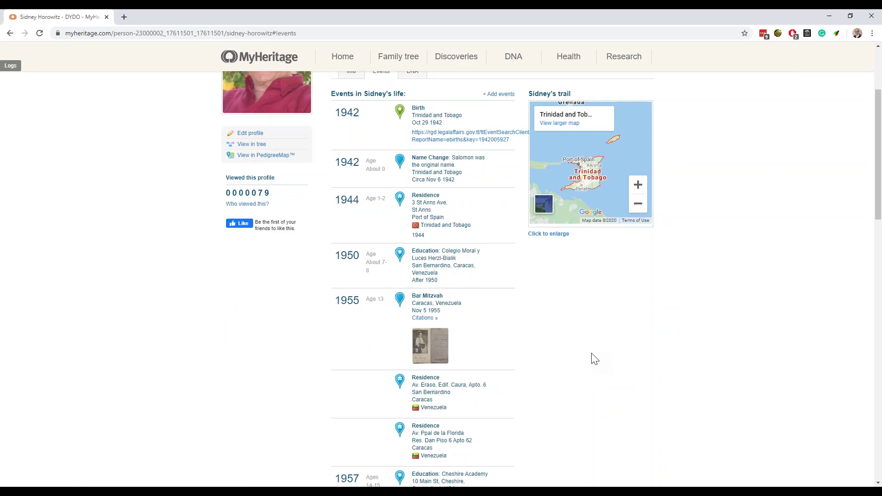
scroll(595, 358, "down", 3)
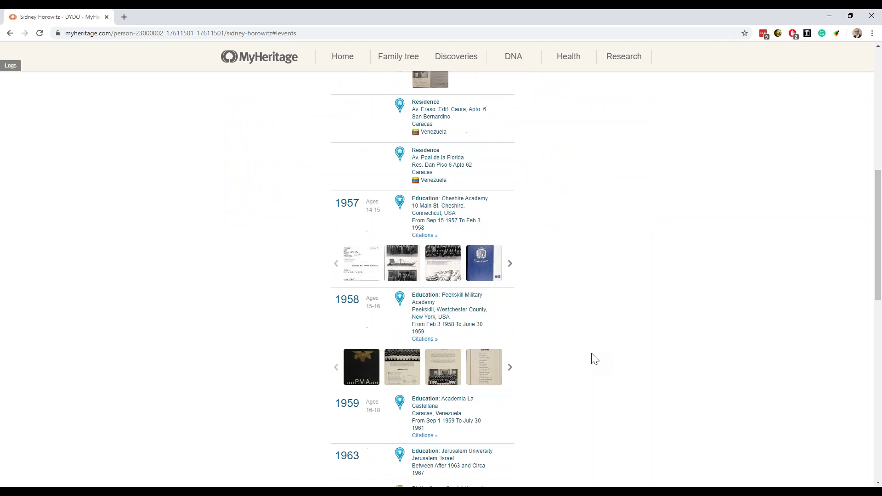
Show the source citations of the Cheshire Academy and Peekskill Military Academy events, and review the rest of the timeline
left_click(424, 235)
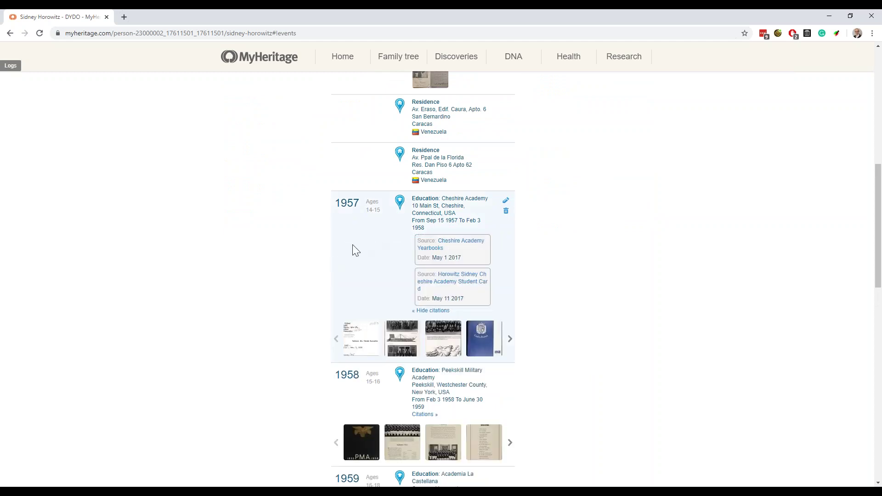
scroll(349, 252, "down", 1)
scroll(339, 251, "down", 1)
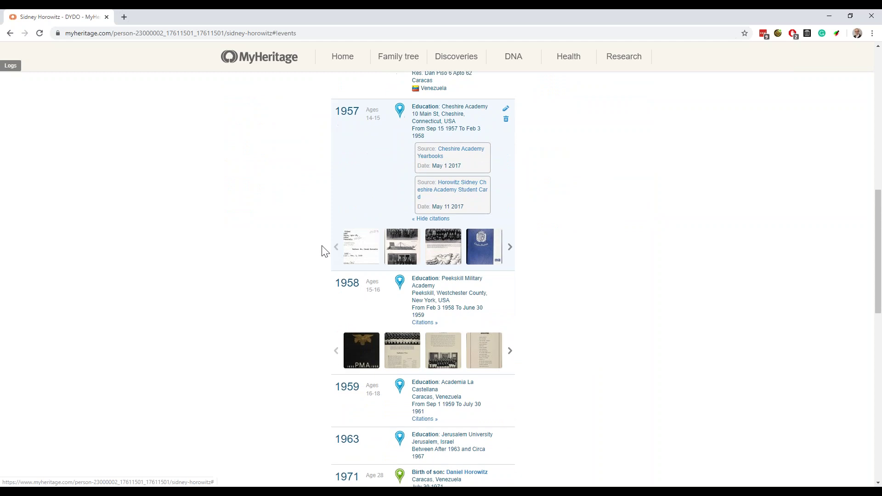
left_click(424, 323)
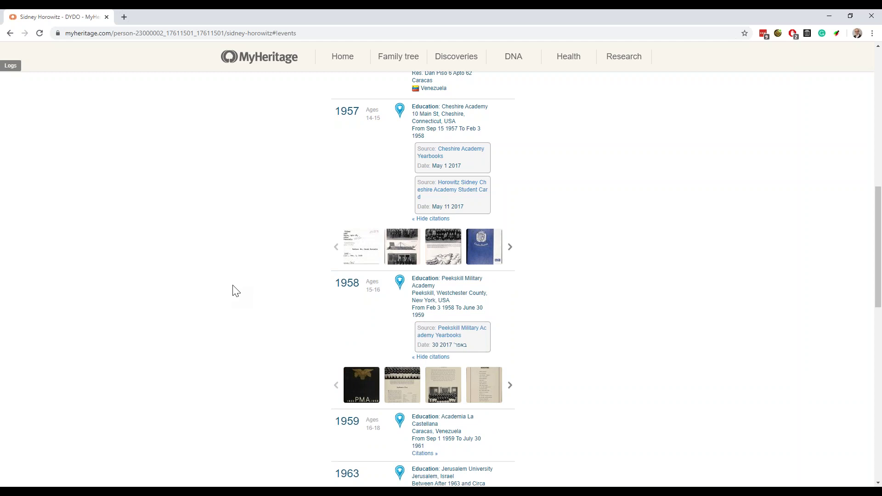
left_click(420, 219)
scroll(367, 183, "up", 1)
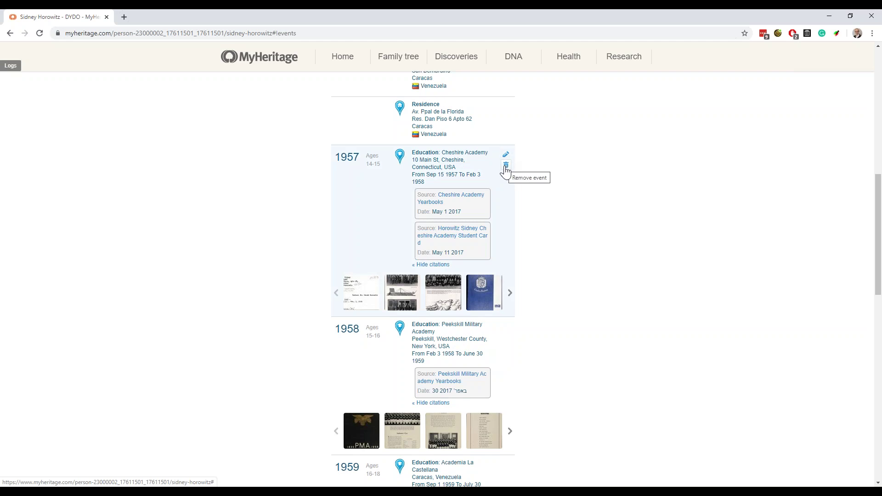
scroll(511, 243, "down", 2)
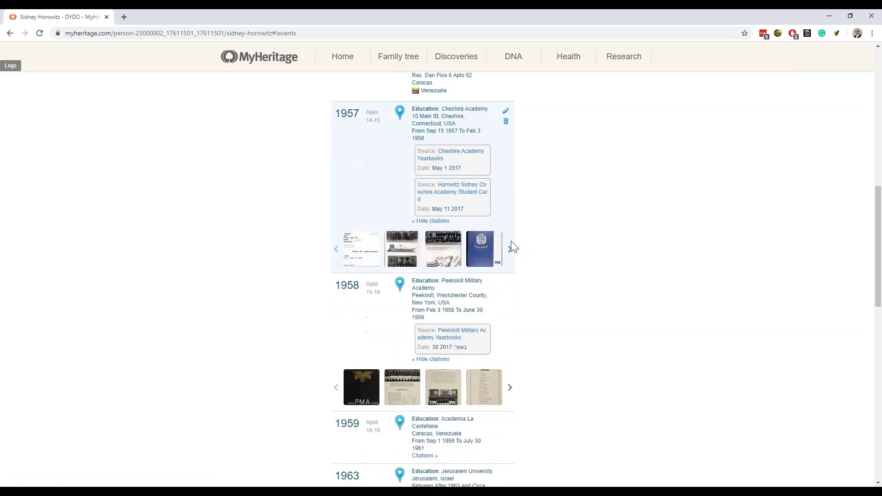
scroll(513, 246, "down", 6)
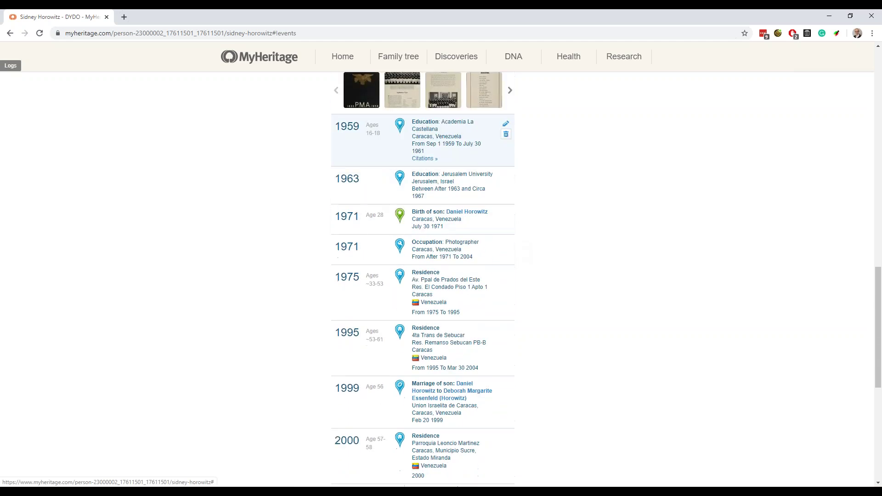
Review the father's later life events through his burial, and hide the source citations of the Cheshire Academy event
scroll(513, 248, "down", 1)
scroll(553, 273, "down", 2)
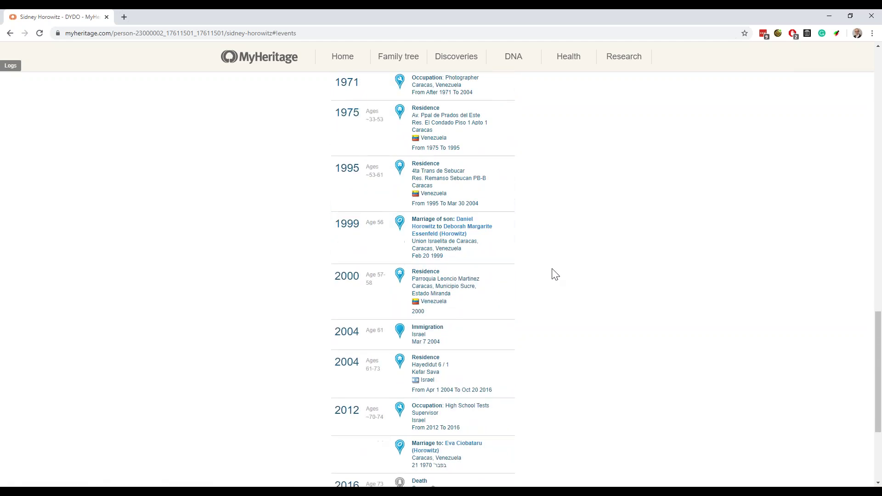
scroll(555, 275, "down", 1)
scroll(556, 274, "down", 1)
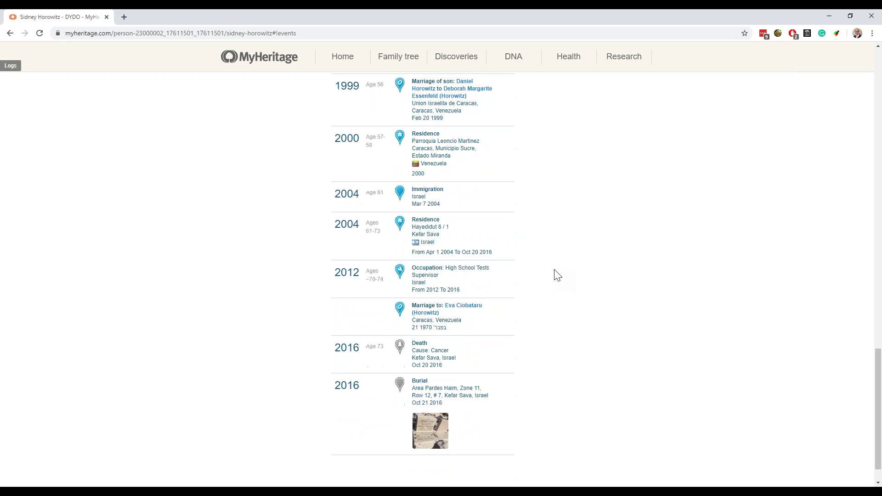
scroll(557, 274, "up", 10)
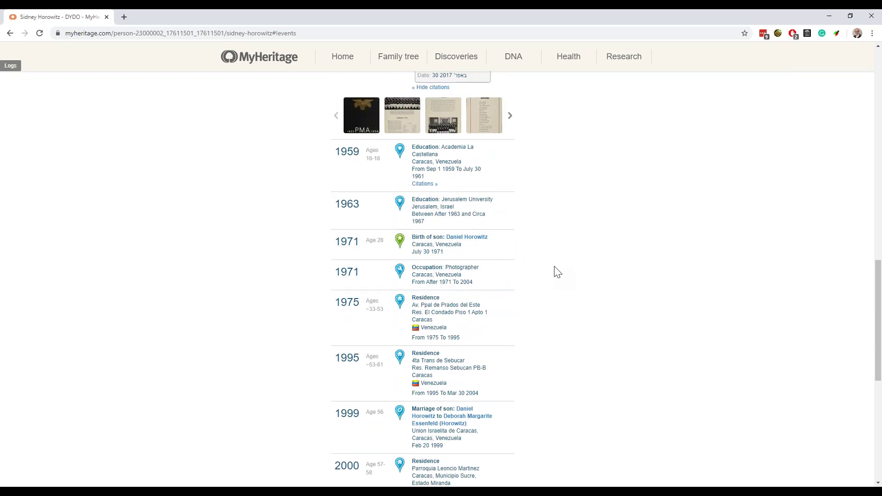
scroll(556, 271, "up", 5)
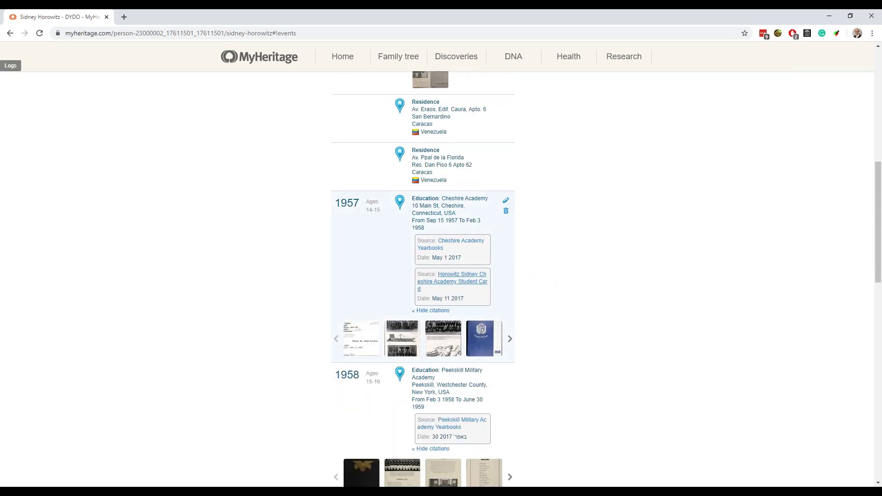
left_click(441, 311)
scroll(268, 276, "up", 5)
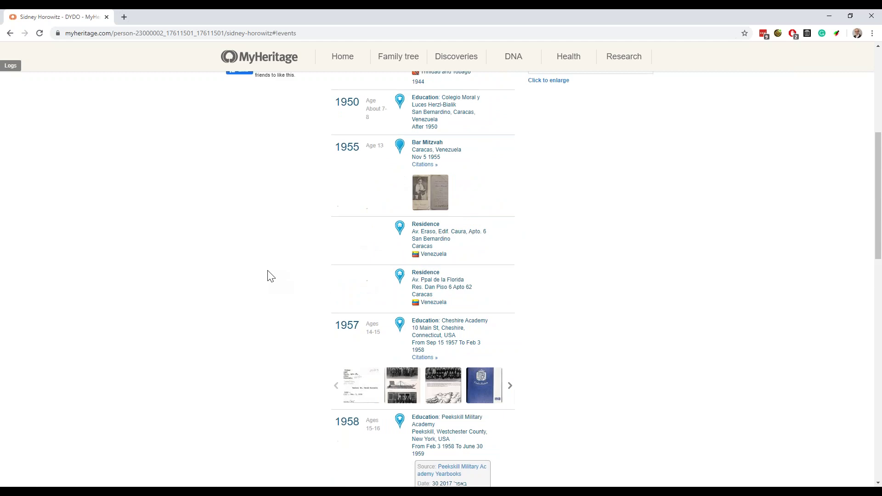
scroll(271, 276, "up", 4)
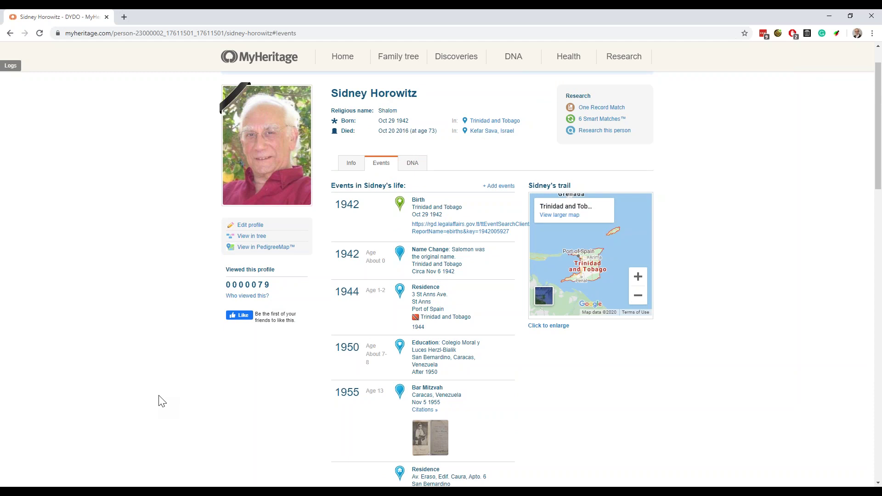
Switch to the My Family Website browser window and show the site manager in the family tree
mouse_move(102, 483)
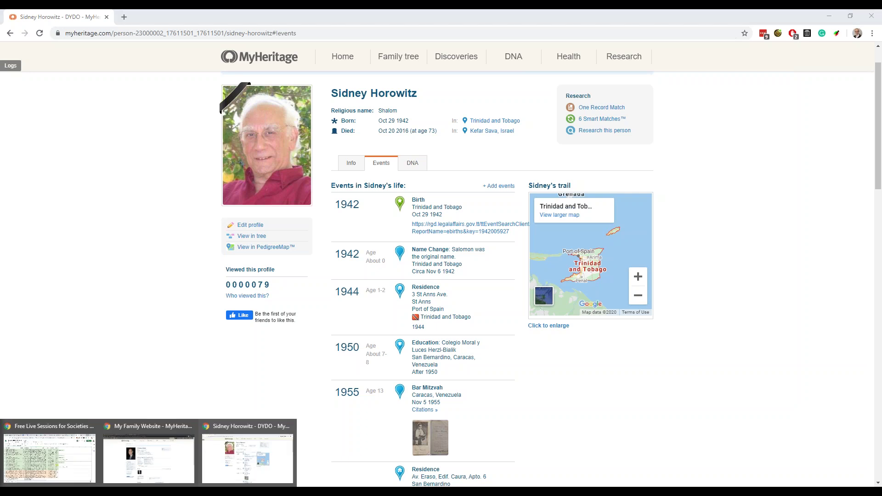
left_click(143, 469)
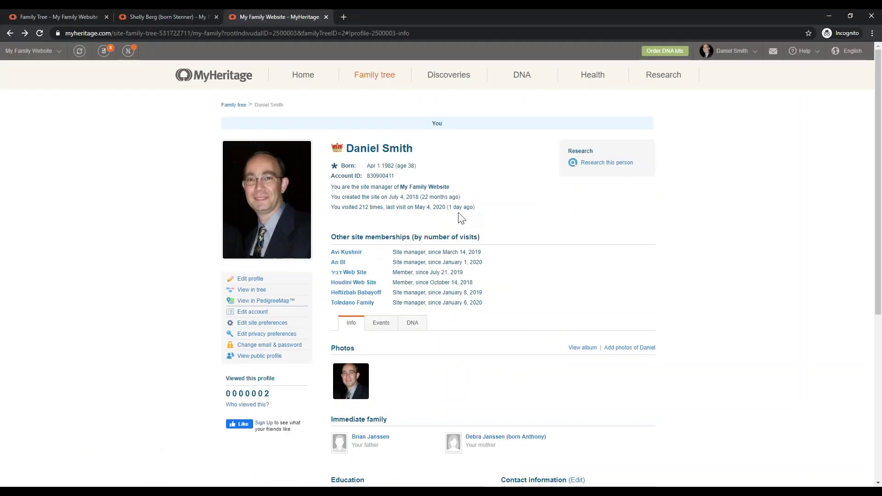
left_click(252, 290)
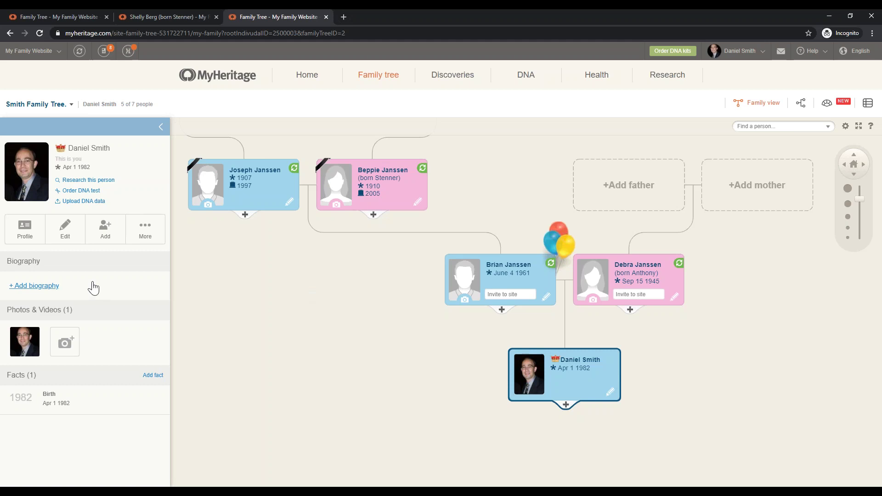
Open the site manager's profile page from the tree and show the My profile option among the account options
left_click(26, 235)
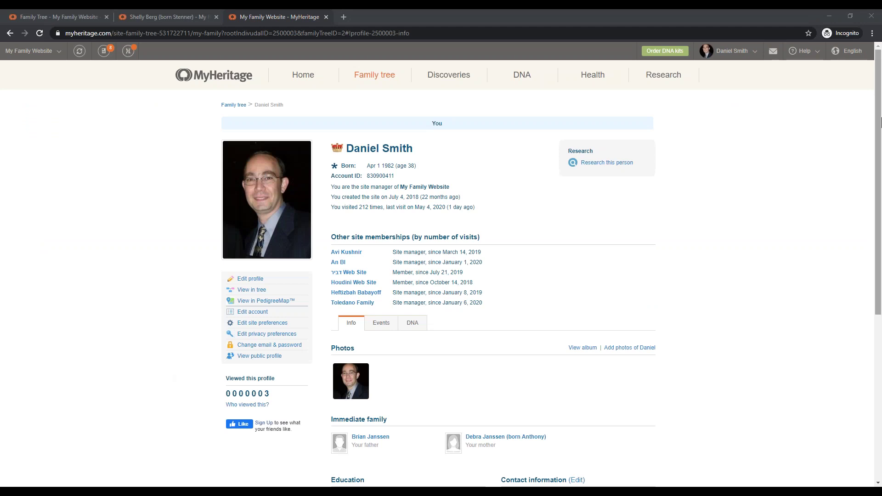
left_click(755, 58)
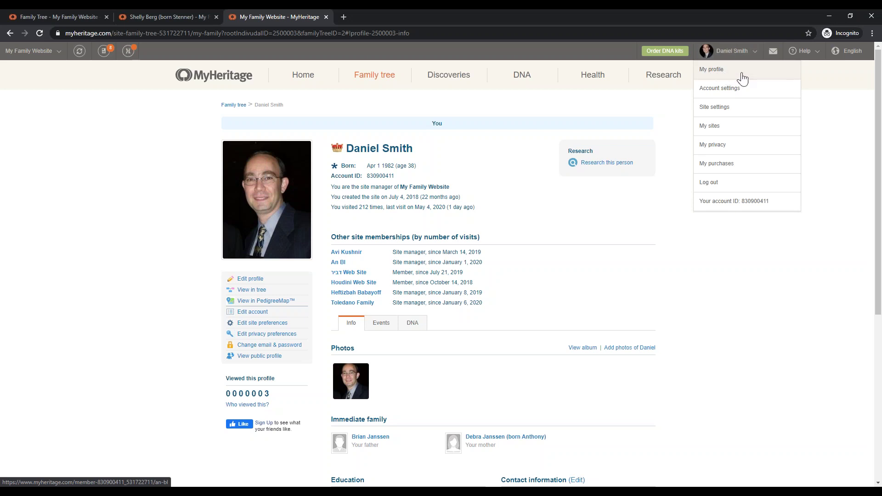
left_click(683, 264)
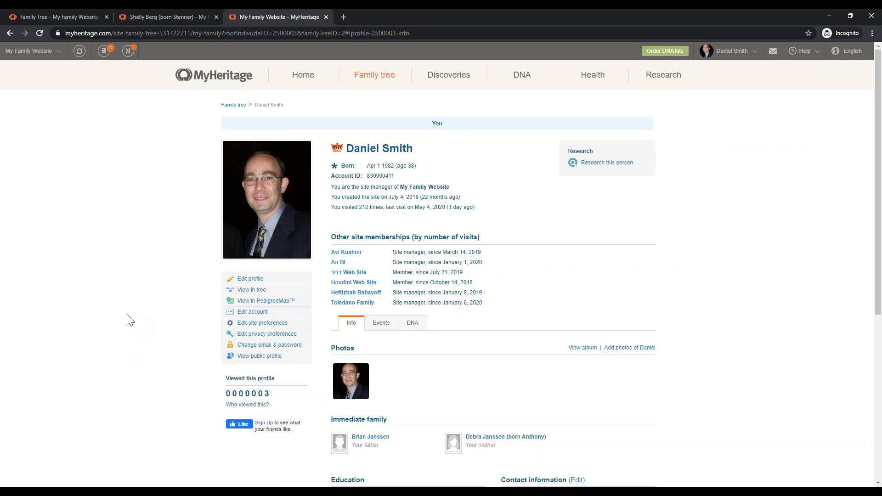
Return to the father's profile, open his wife's page from the immediate family on Info, and highlight her active site membership line
mouse_move(147, 492)
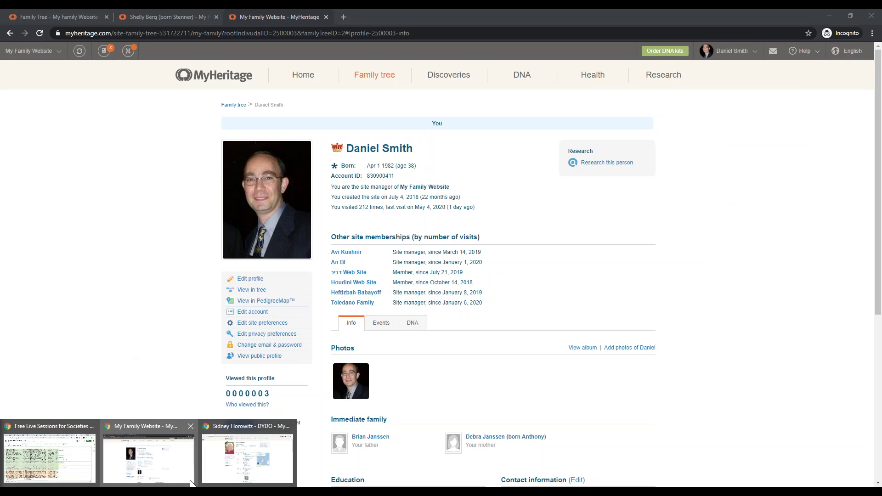
left_click(209, 480)
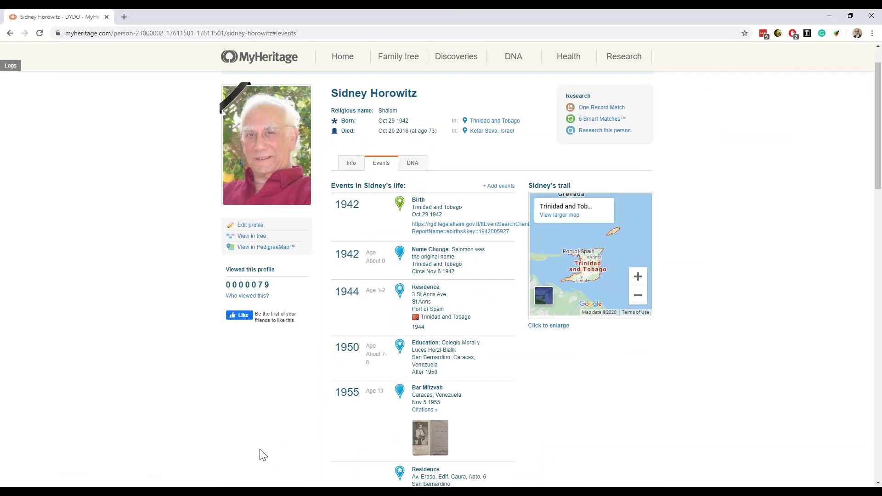
left_click(351, 165)
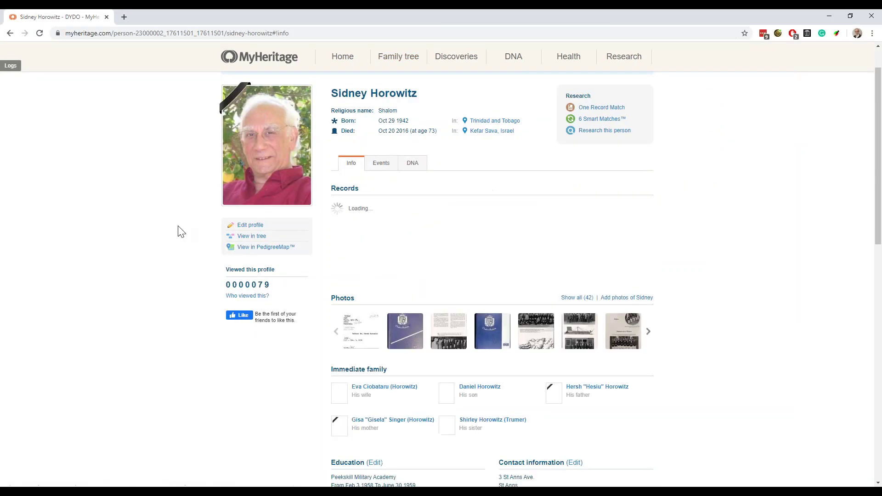
left_click(405, 388)
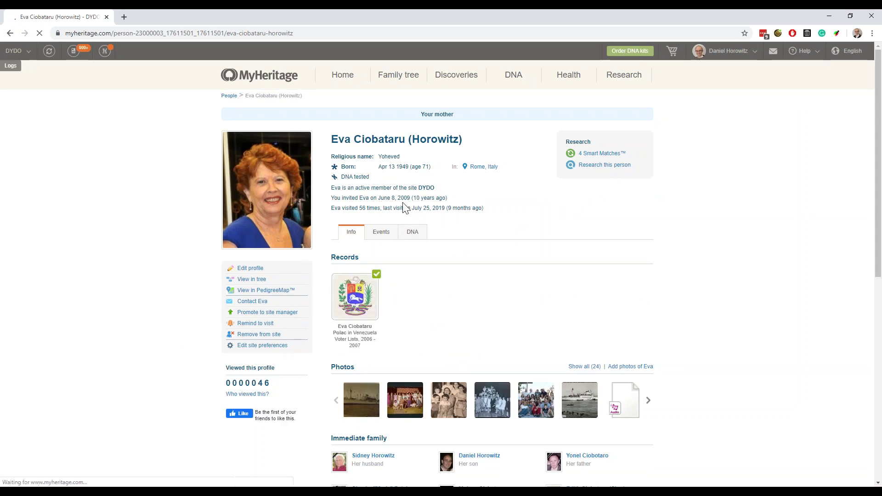
left_click_drag(335, 189, 438, 197)
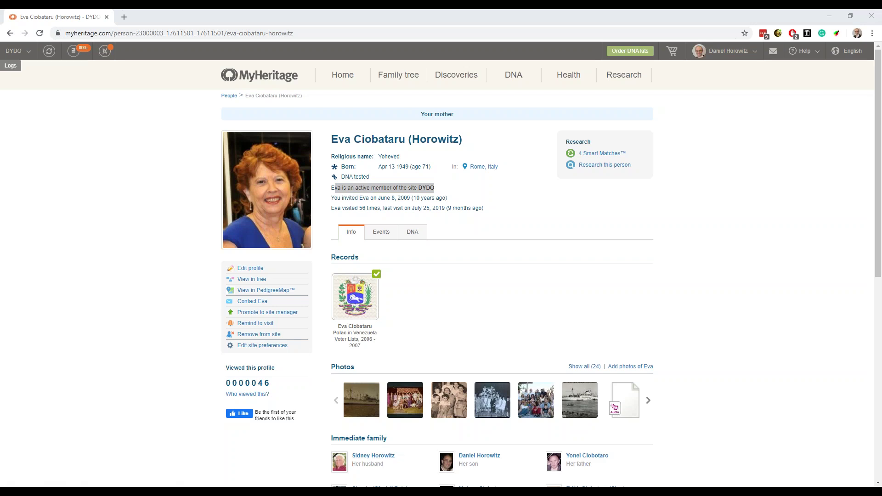
Switch back to the site manager's browser window and bring up the other relative's open profile page
left_click(173, 467)
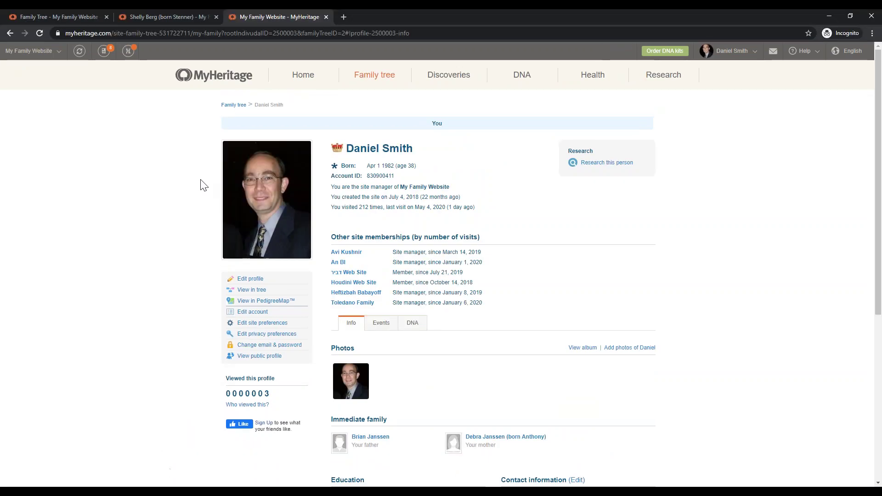
left_click(145, 17)
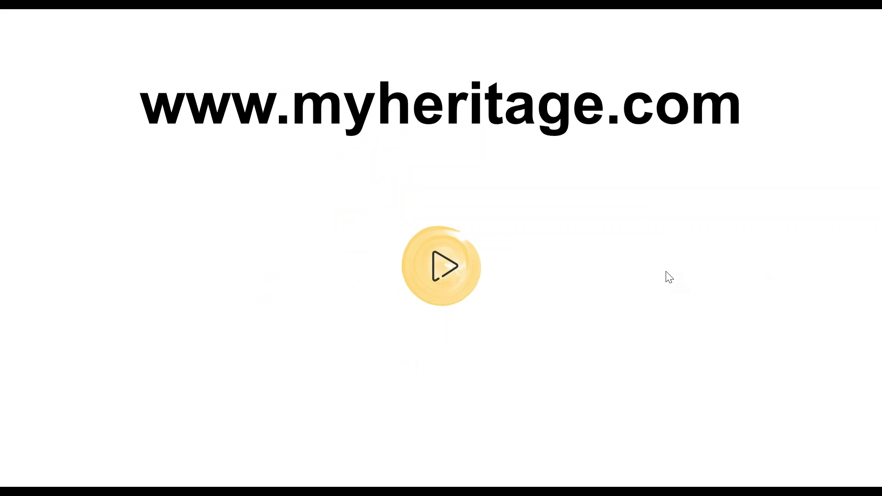
left_click(667, 266)
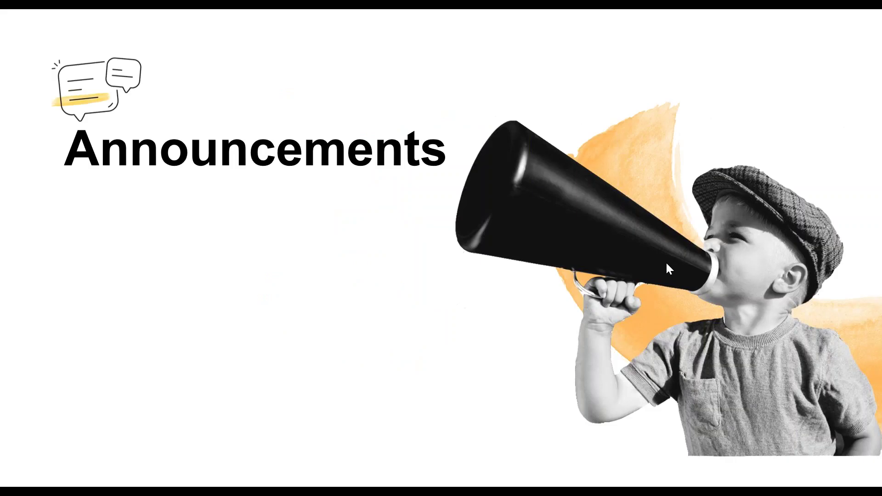
left_click(112, 109)
left_click(493, 304)
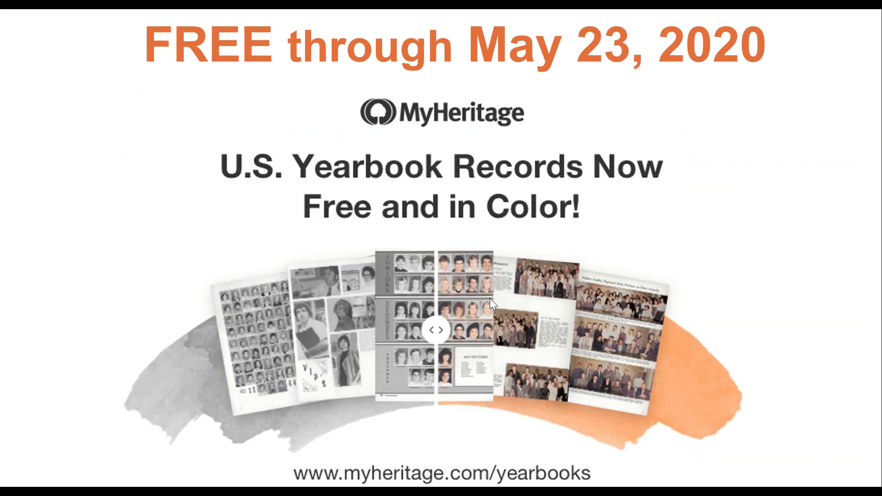